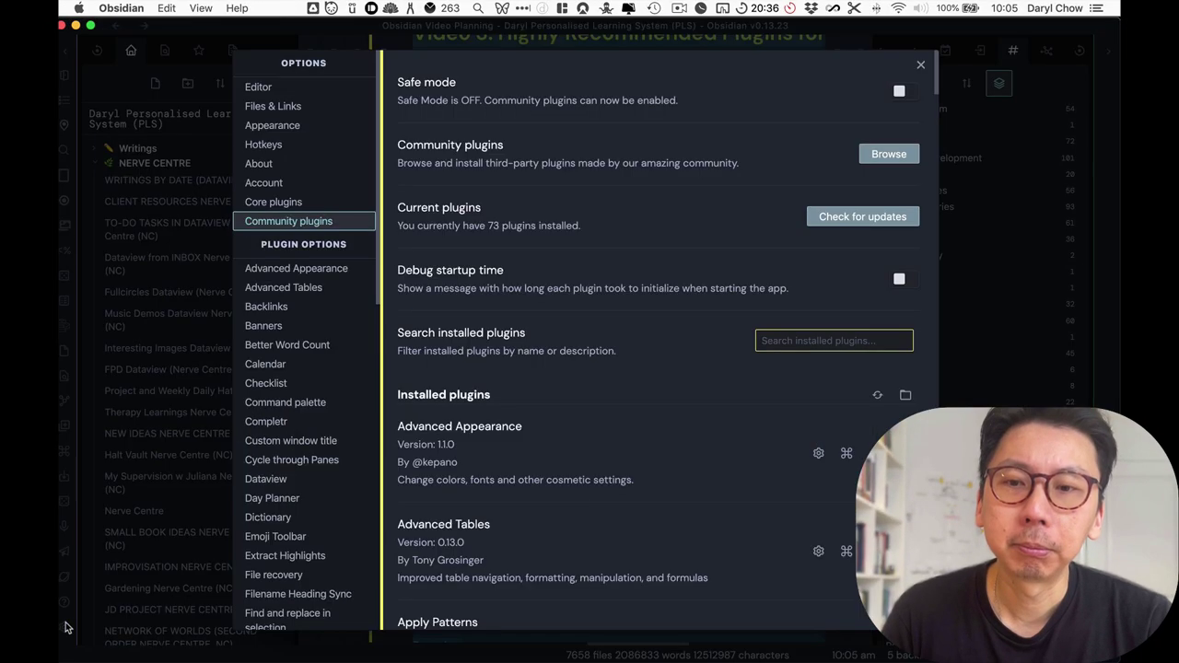
# - Open the core plugins list and examine the File explorer, Search, Quick switcher and Graph view entries
pyautogui.click(65, 627)
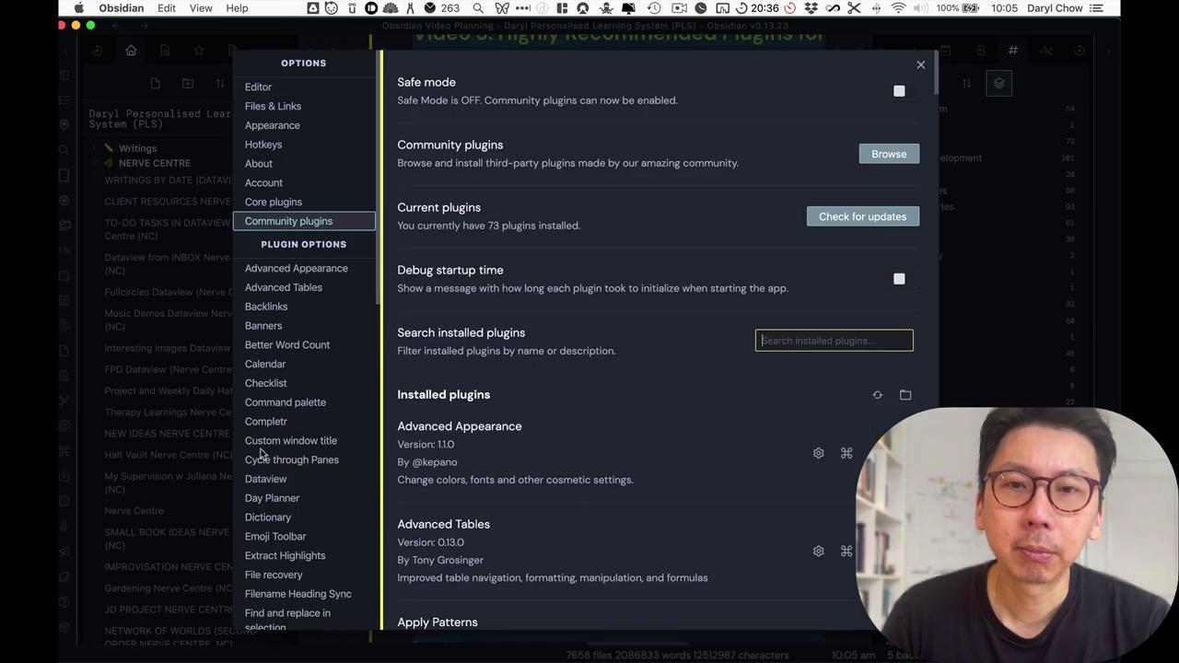
pyautogui.click(293, 205)
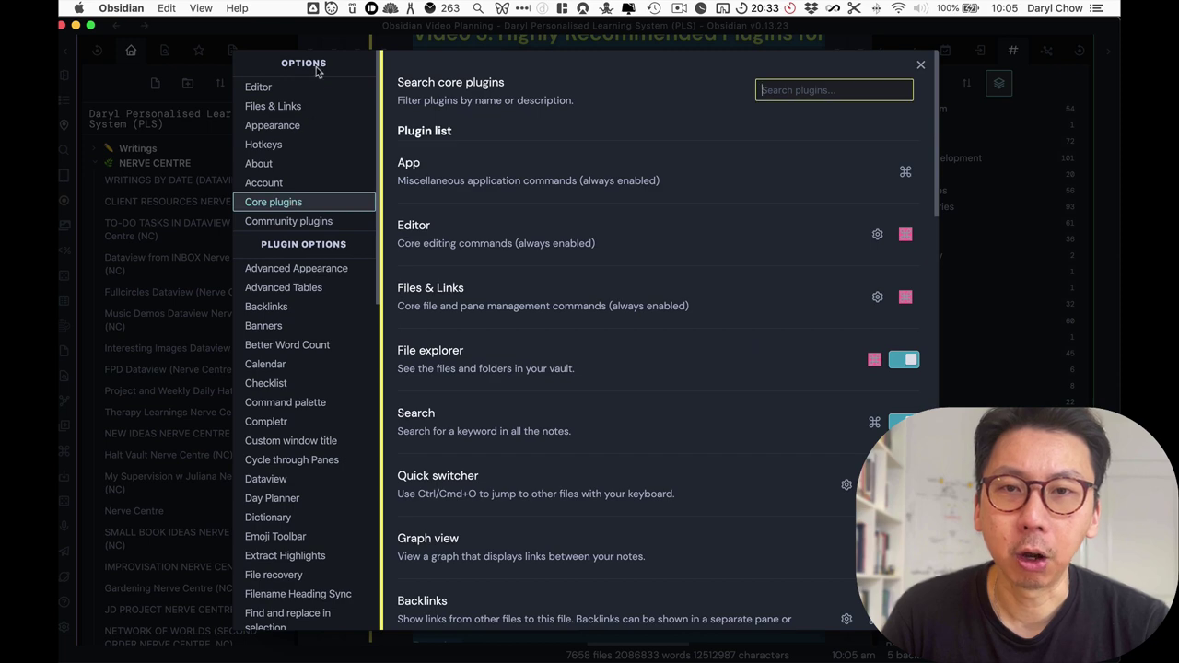
pyautogui.scroll(-5, 697, 187)
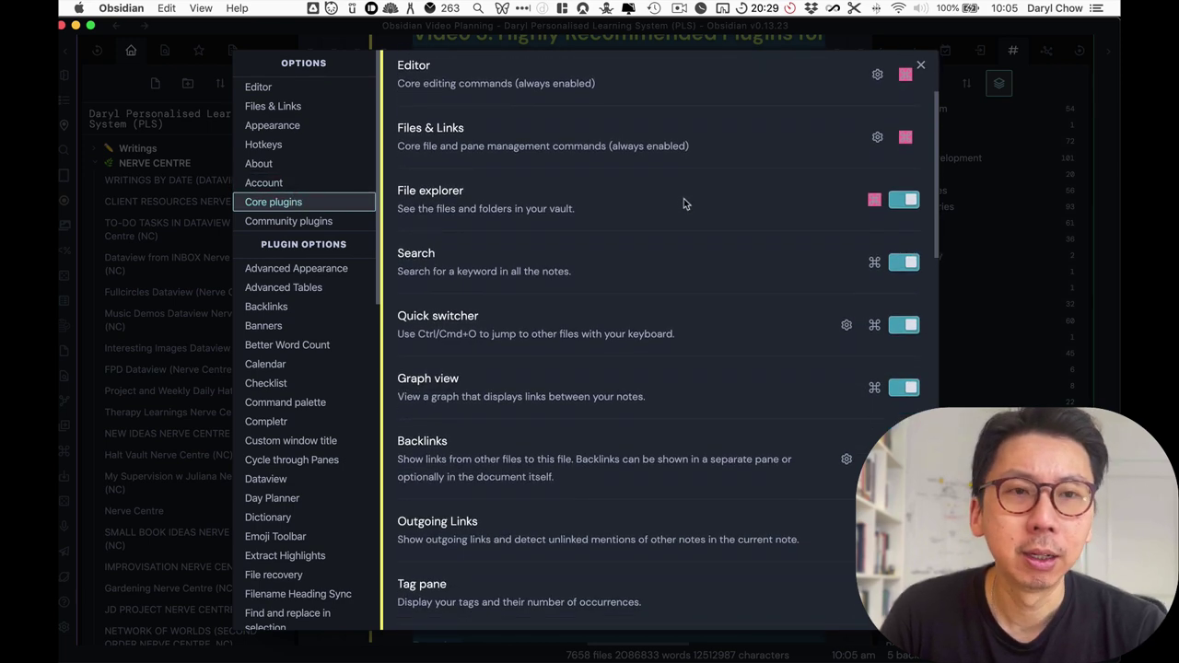
pyautogui.scroll(-3, 683, 198)
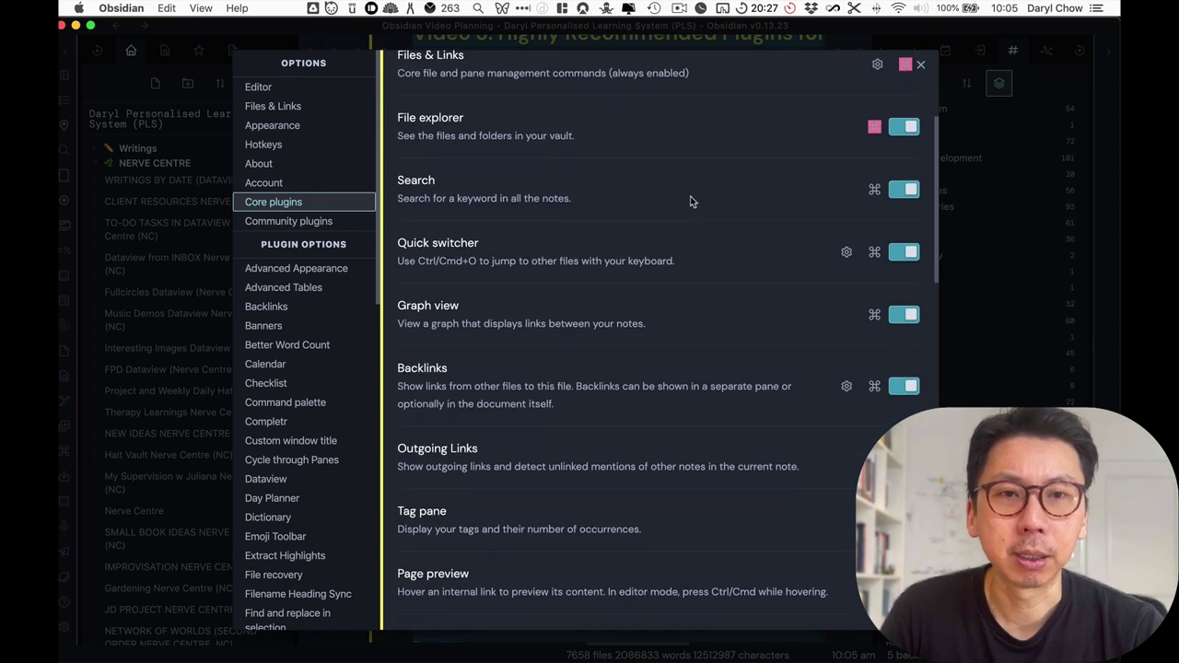
pyautogui.scroll(2, 690, 195)
pyautogui.scroll(-2, 684, 192)
pyautogui.scroll(-1, 686, 192)
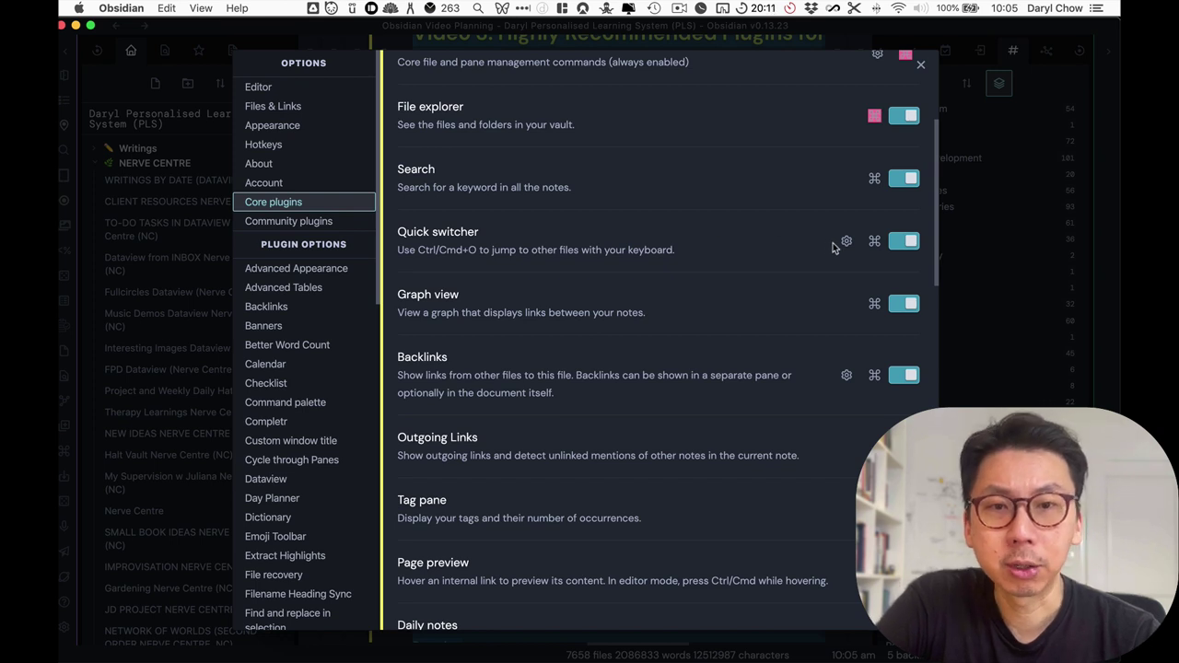
pyautogui.scroll(-1, 833, 244)
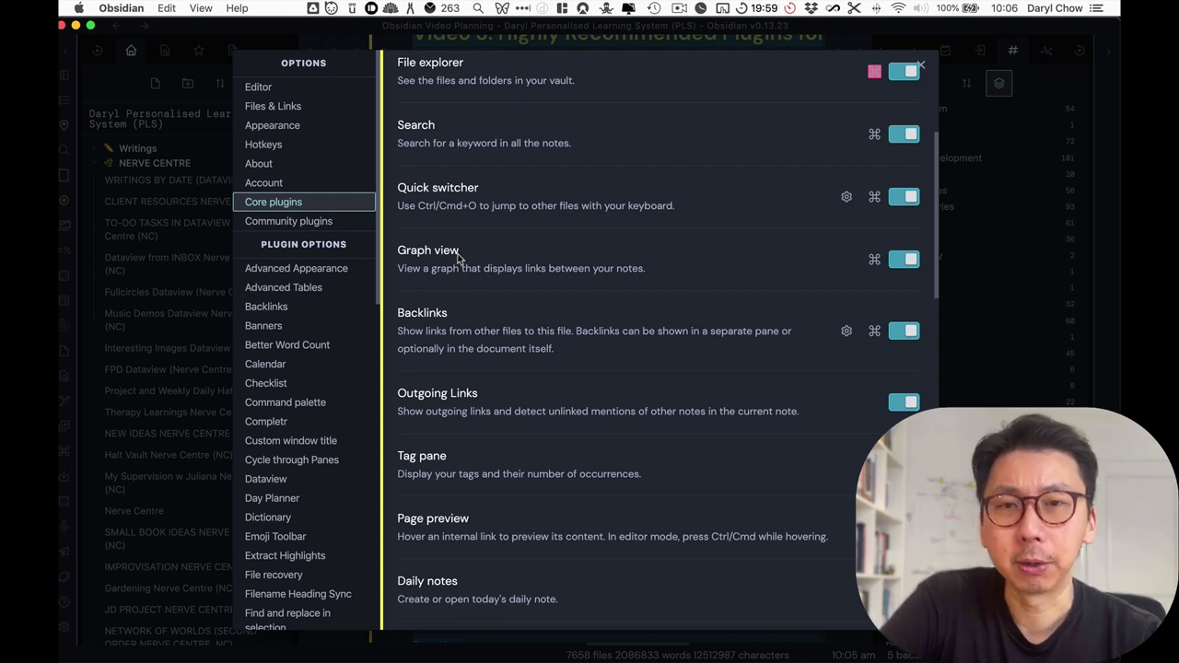
# - Examine the Backlinks, Outgoing Links, Tag pane and Page preview entries in the core plugins list
pyautogui.scroll(-2, 479, 264)
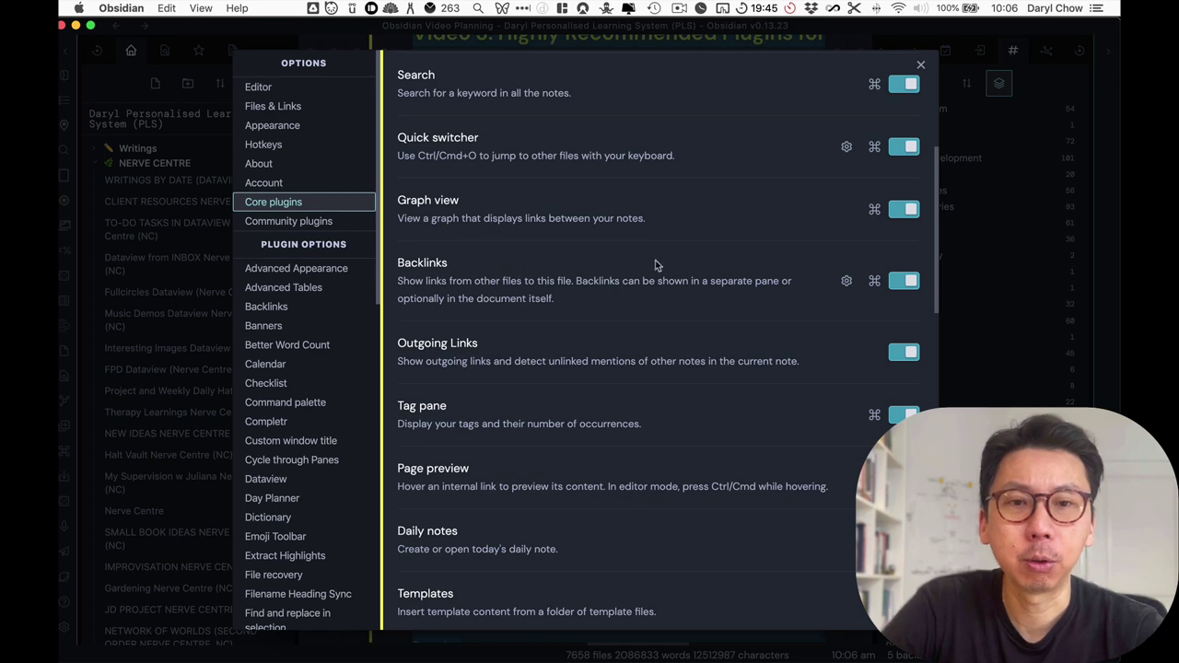
pyautogui.scroll(-2, 714, 277)
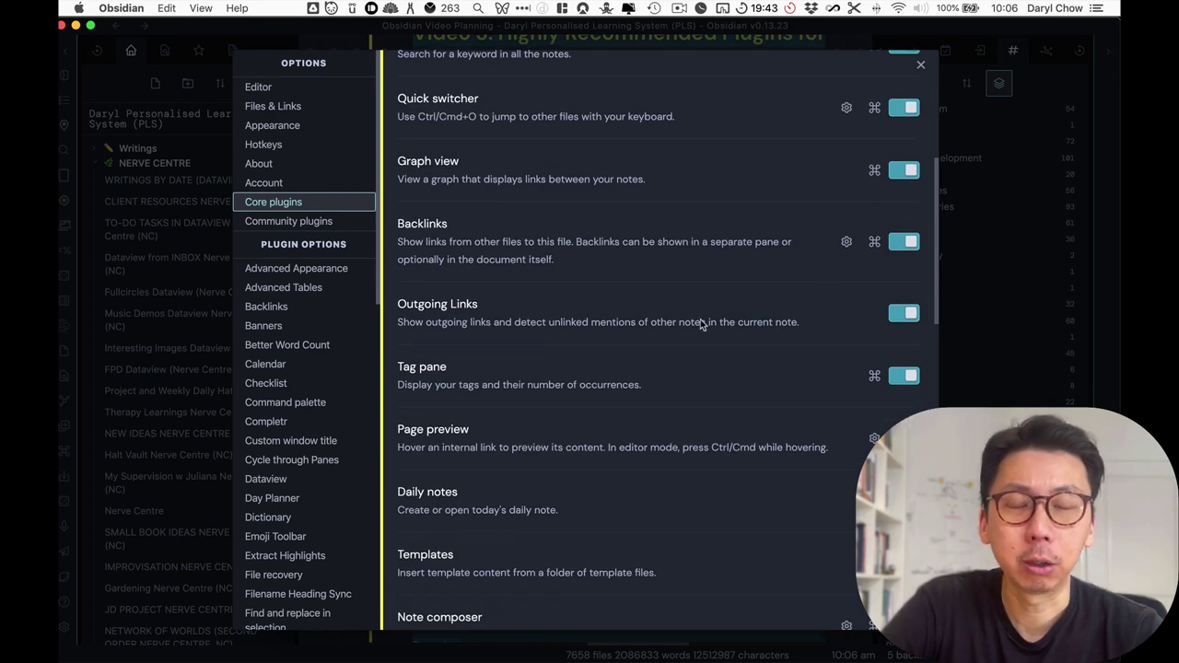
pyautogui.scroll(-2, 689, 322)
pyautogui.scroll(-1, 688, 325)
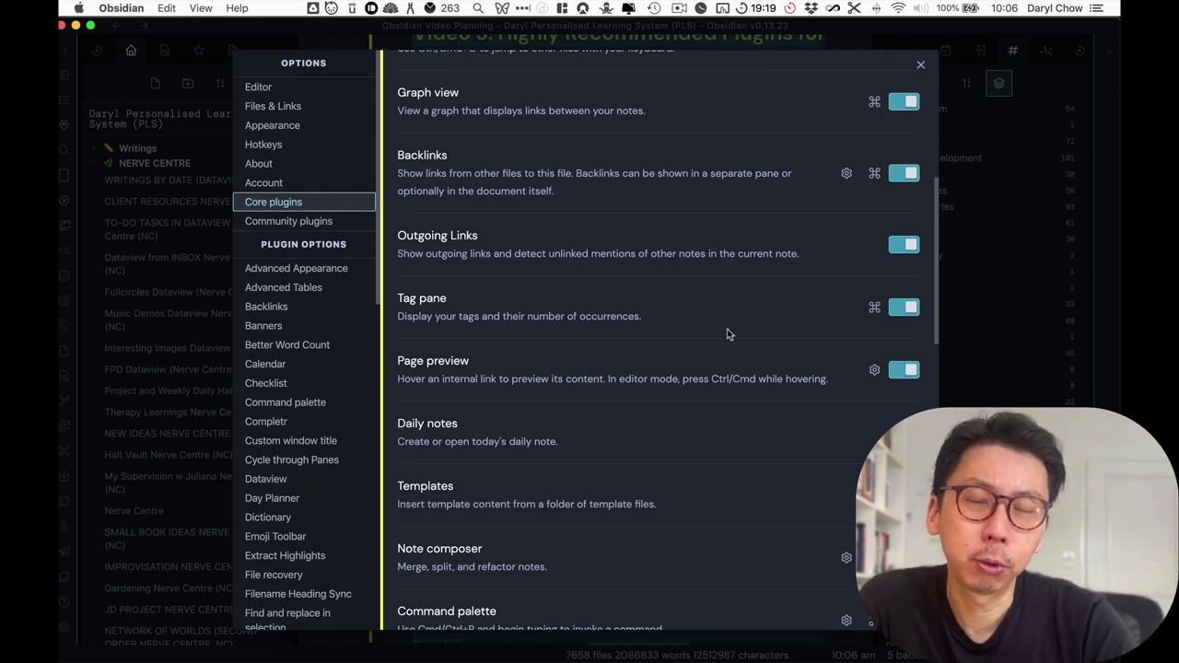
pyautogui.scroll(-1, 798, 350)
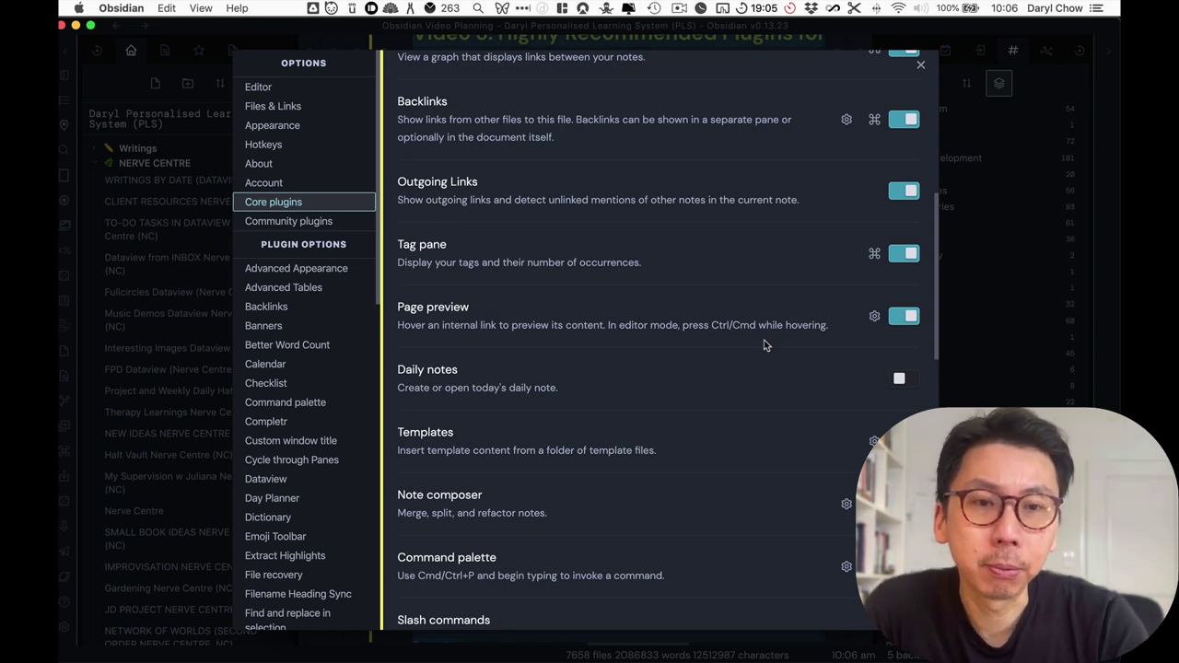
pyautogui.scroll(-1, 762, 343)
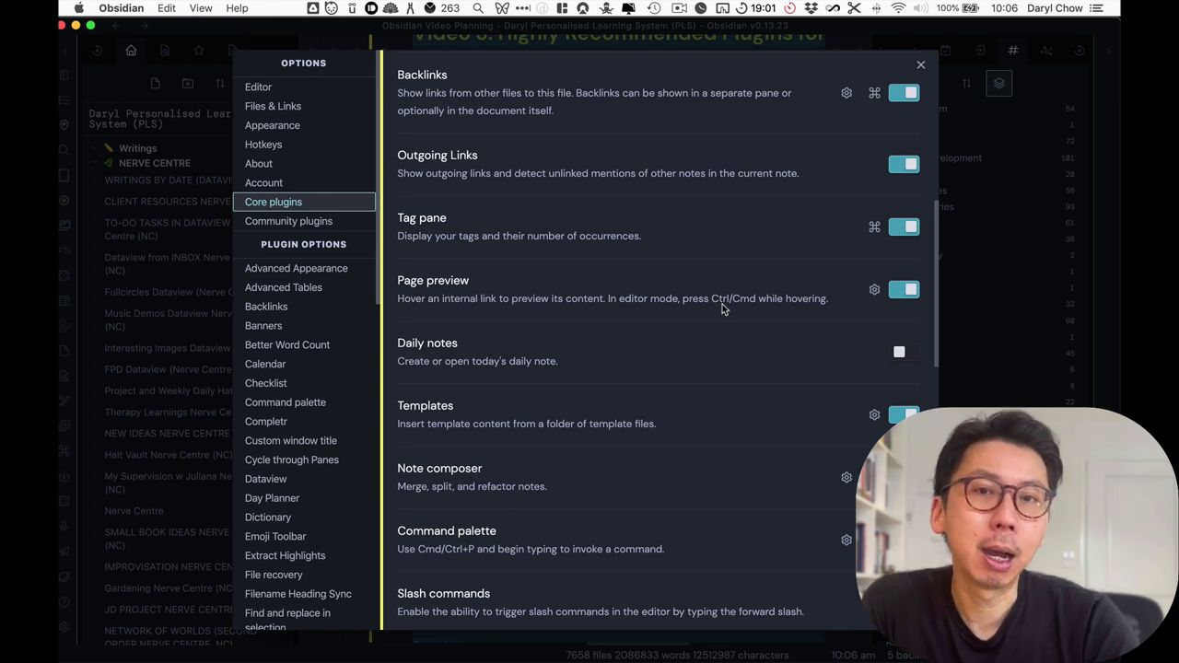
# - Open the Templates core plugin's settings to check its folder location, date format and time format
pyautogui.scroll(-4, 723, 304)
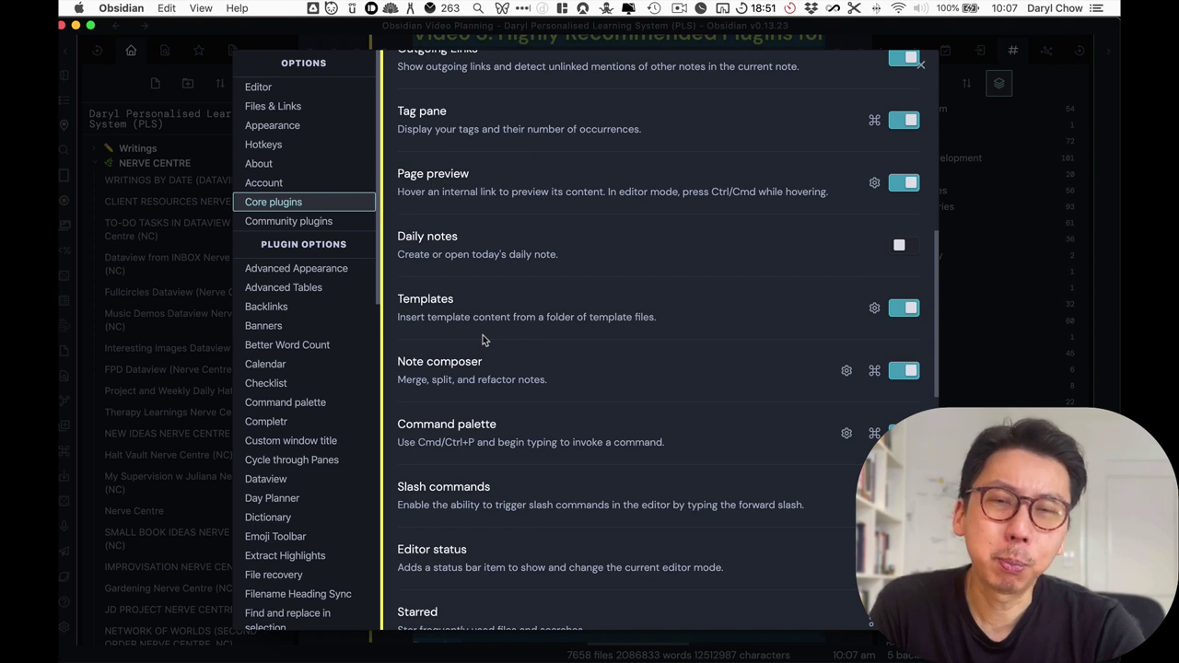
pyautogui.scroll(-1, 498, 323)
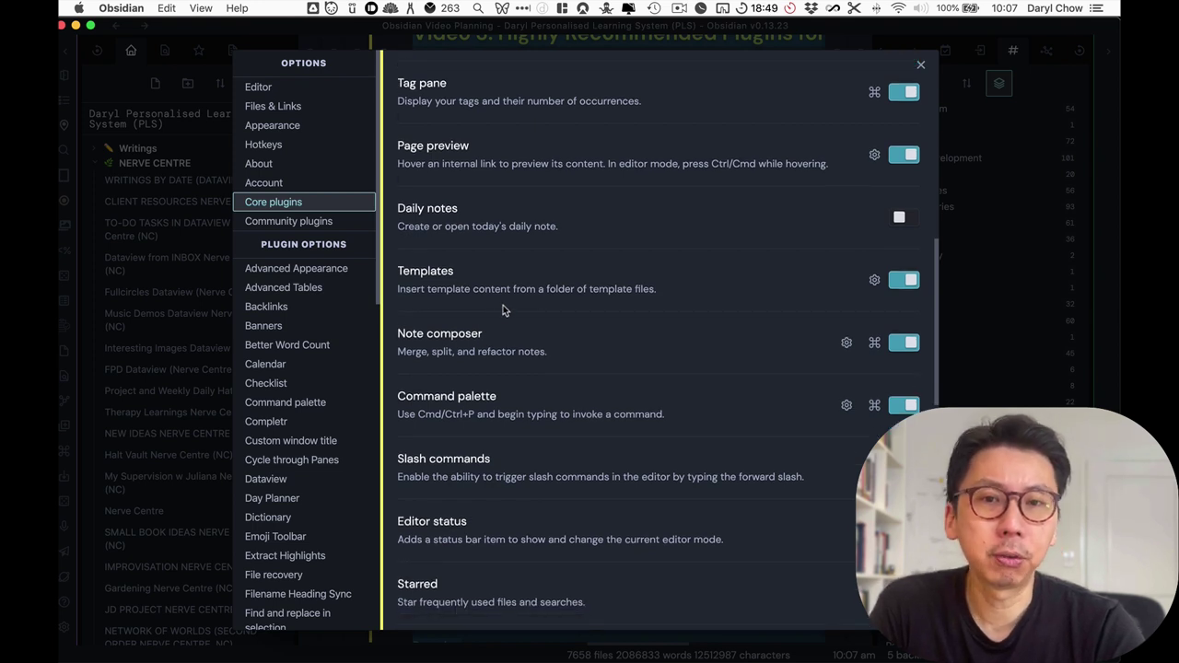
pyautogui.click(875, 280)
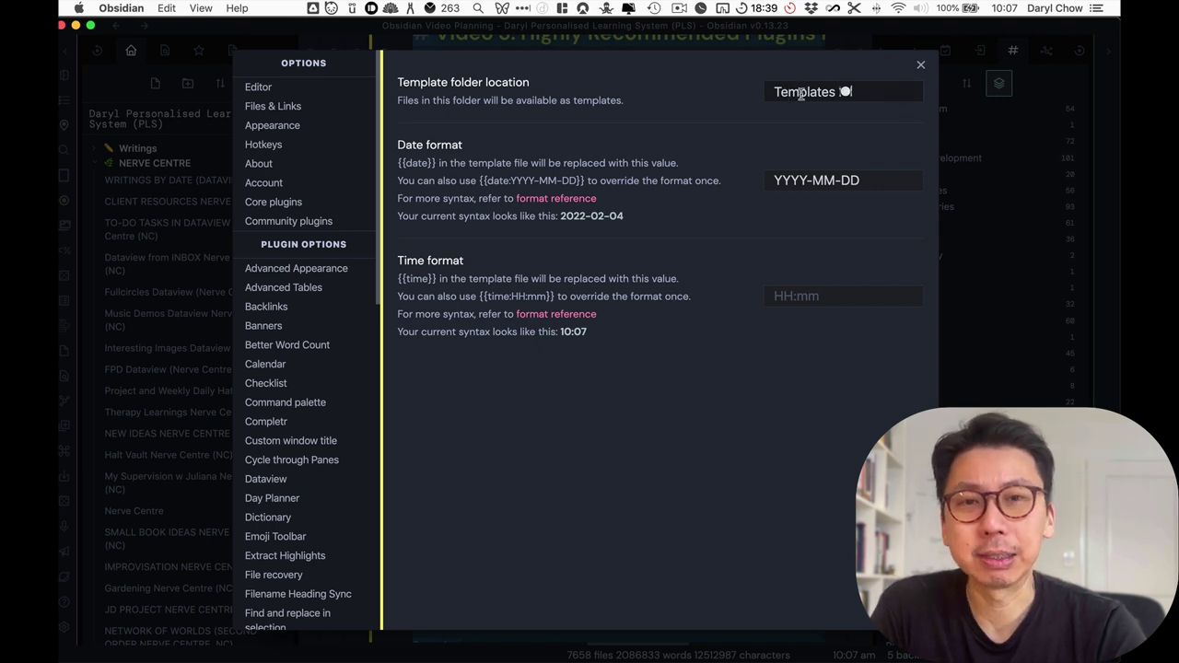
# - Return to the core plugins list and examine the Note composer and Command palette entries
pyautogui.click(276, 202)
pyautogui.scroll(-5, 488, 266)
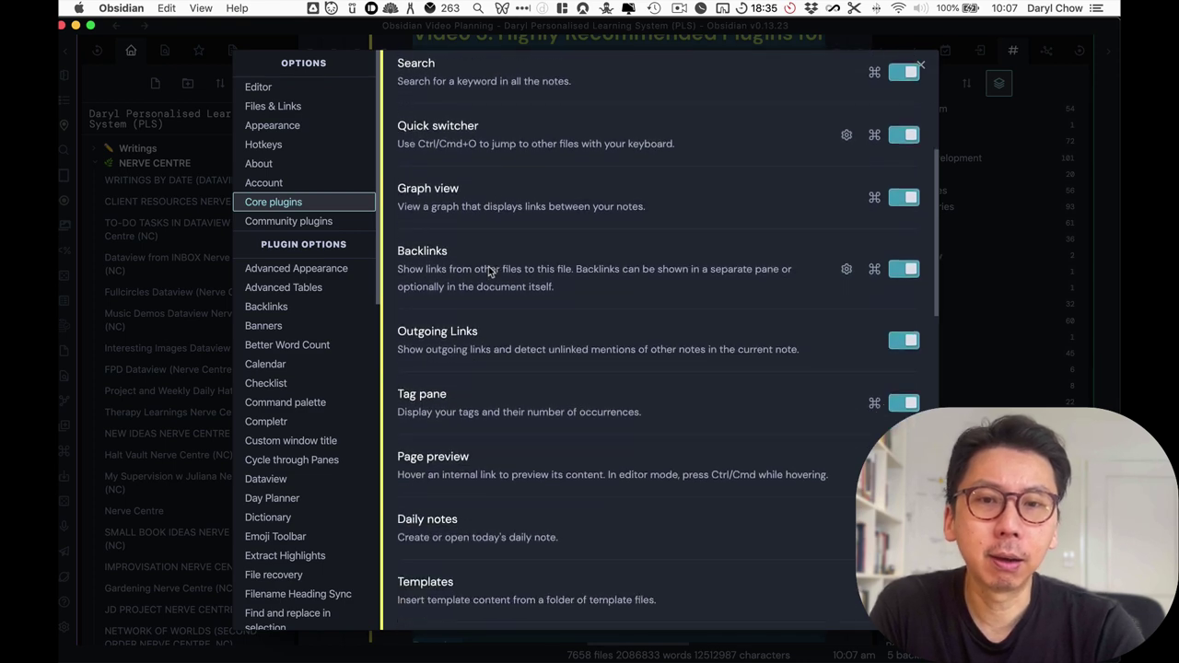
pyautogui.scroll(-5, 489, 266)
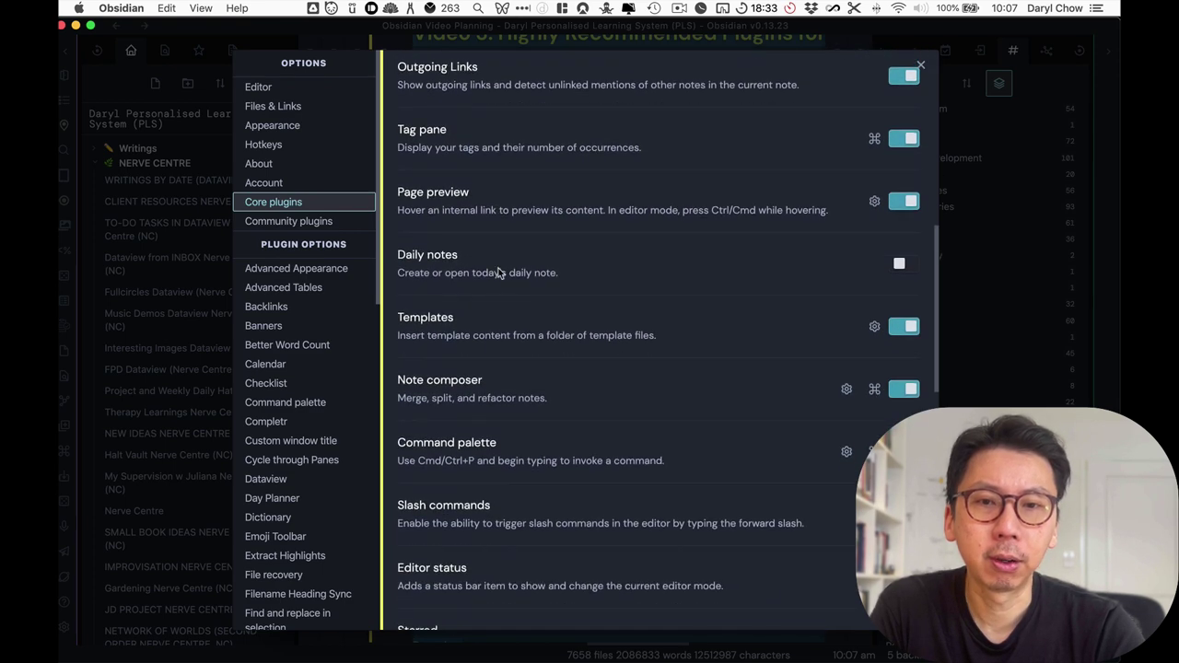
pyautogui.scroll(-2, 498, 272)
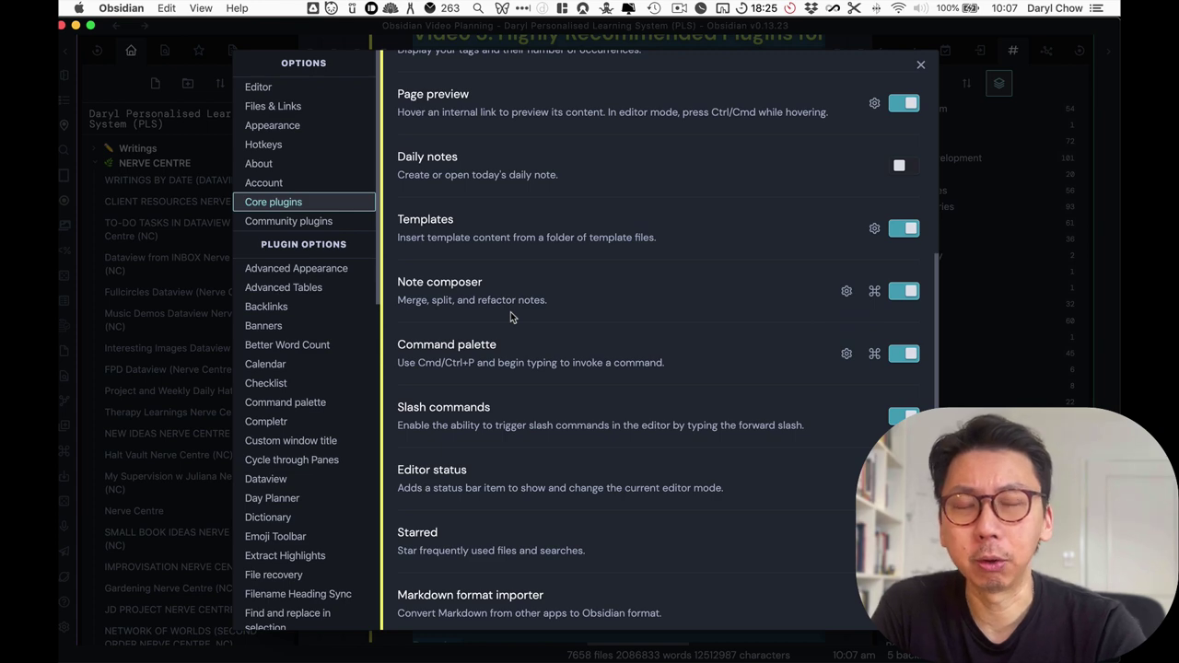
pyautogui.scroll(-4, 512, 316)
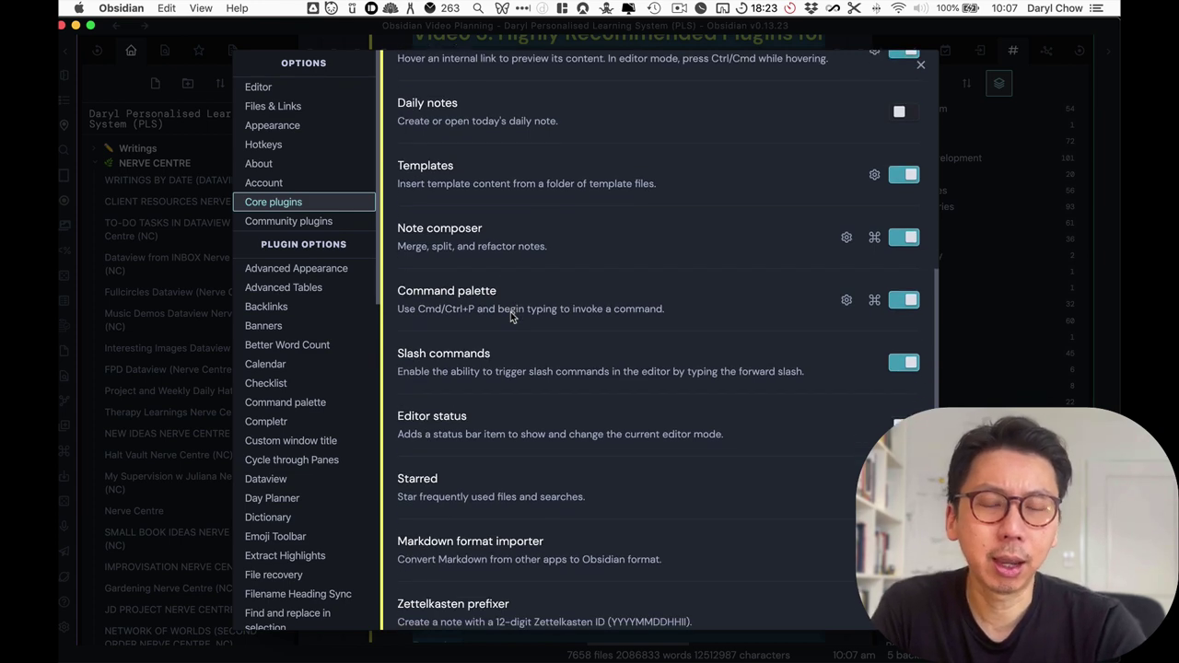
pyautogui.scroll(-2, 512, 316)
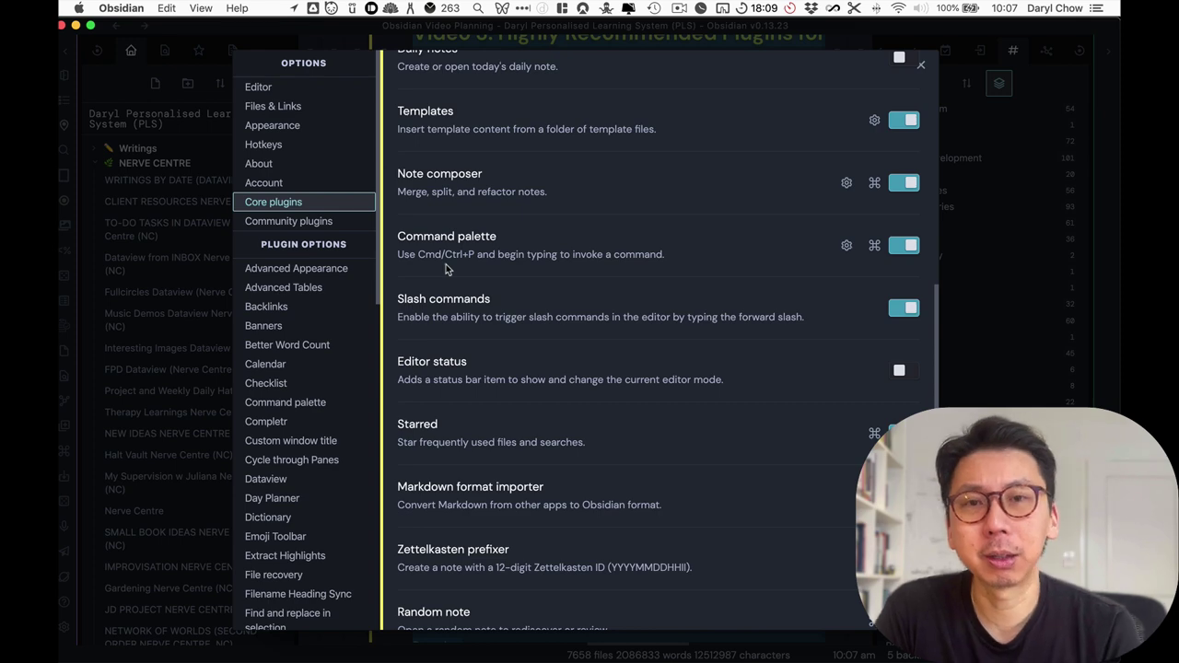
# - Examine the remaining core plugins, from Slash commands and Starred through Word count and Audio recorder to File recovery and Publish
pyautogui.scroll(-3, 446, 265)
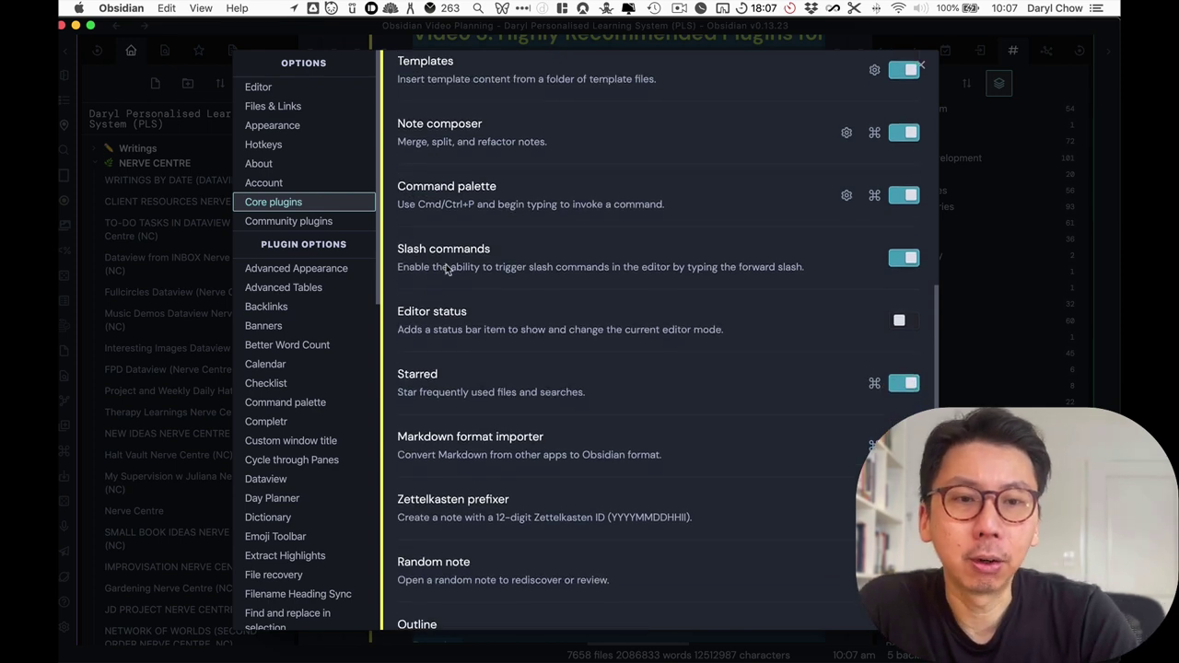
pyautogui.scroll(-2, 445, 366)
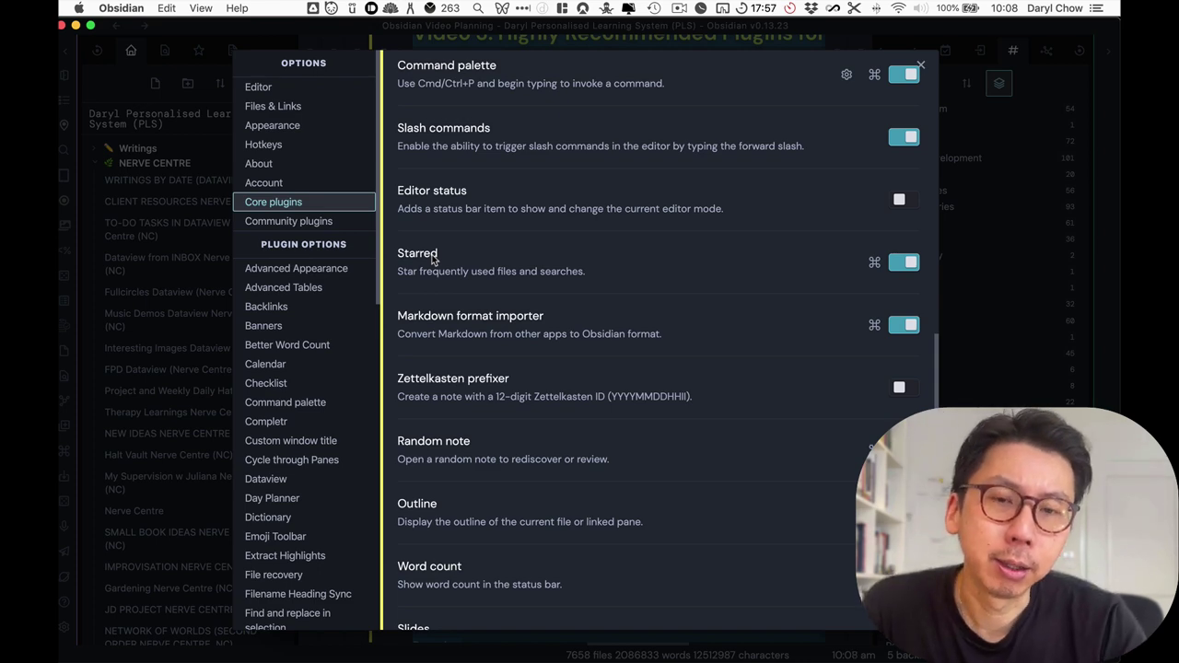
pyautogui.scroll(-5, 432, 259)
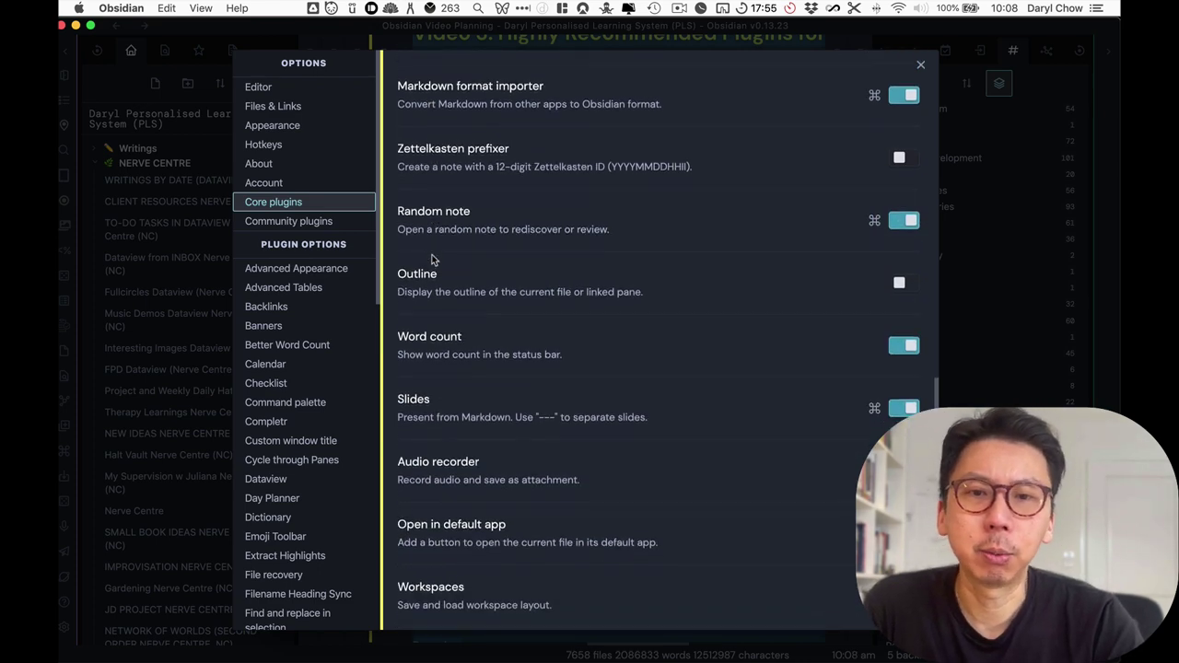
pyautogui.scroll(-2, 432, 259)
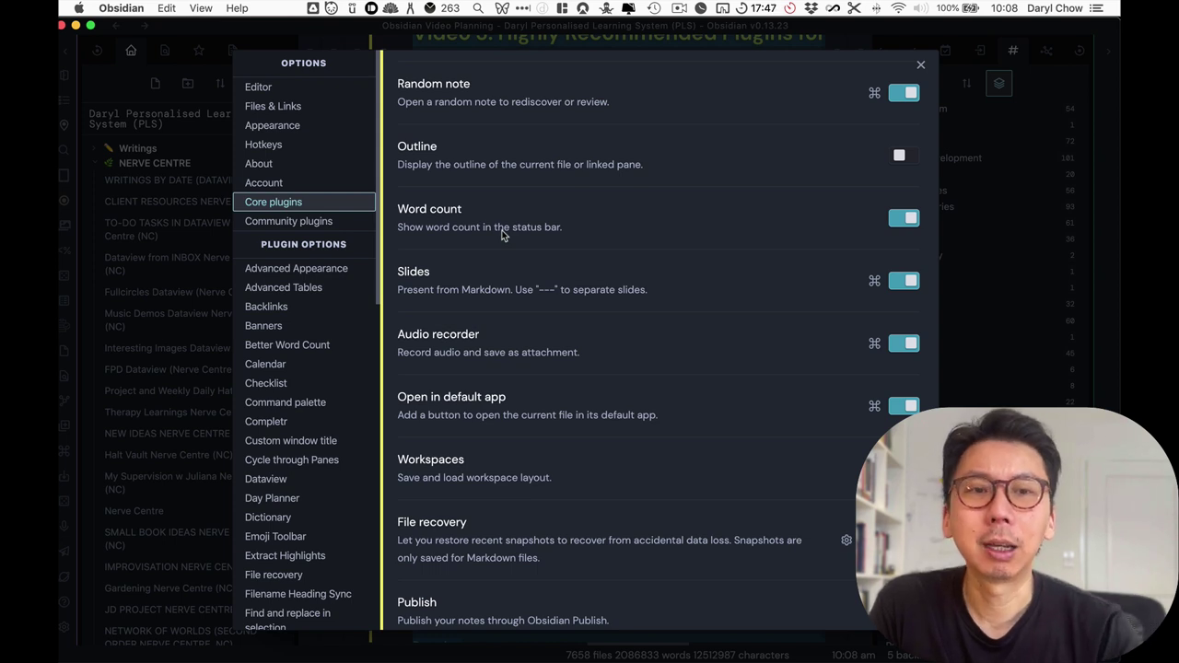
pyautogui.scroll(-1, 502, 235)
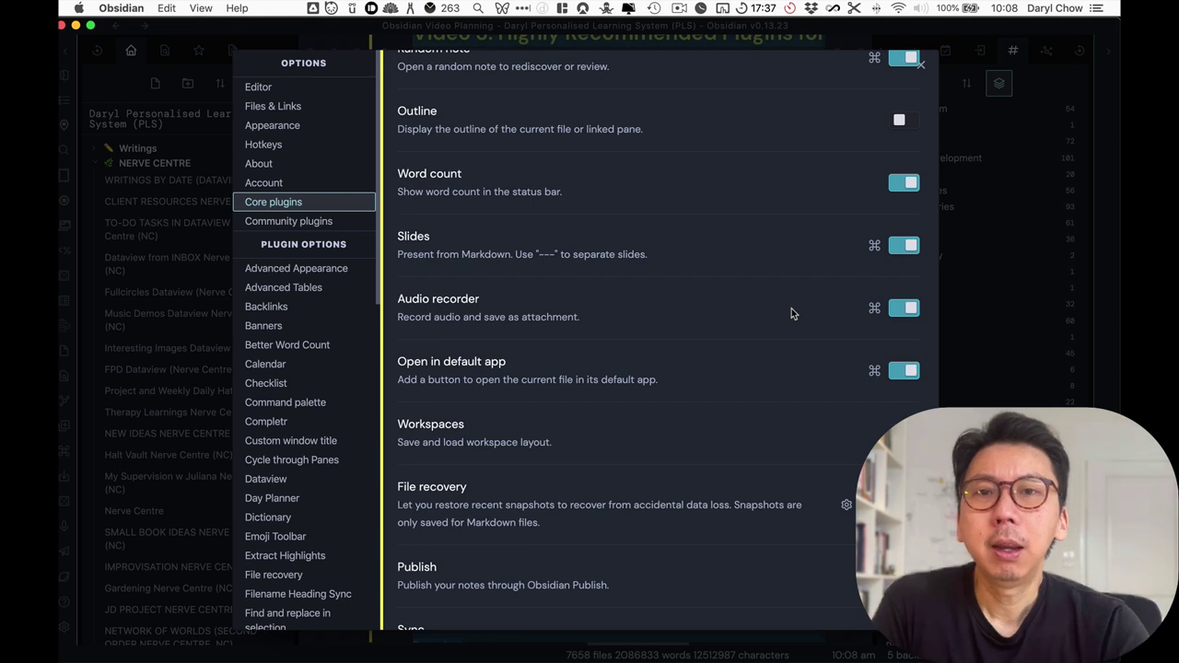
pyautogui.scroll(-3, 792, 310)
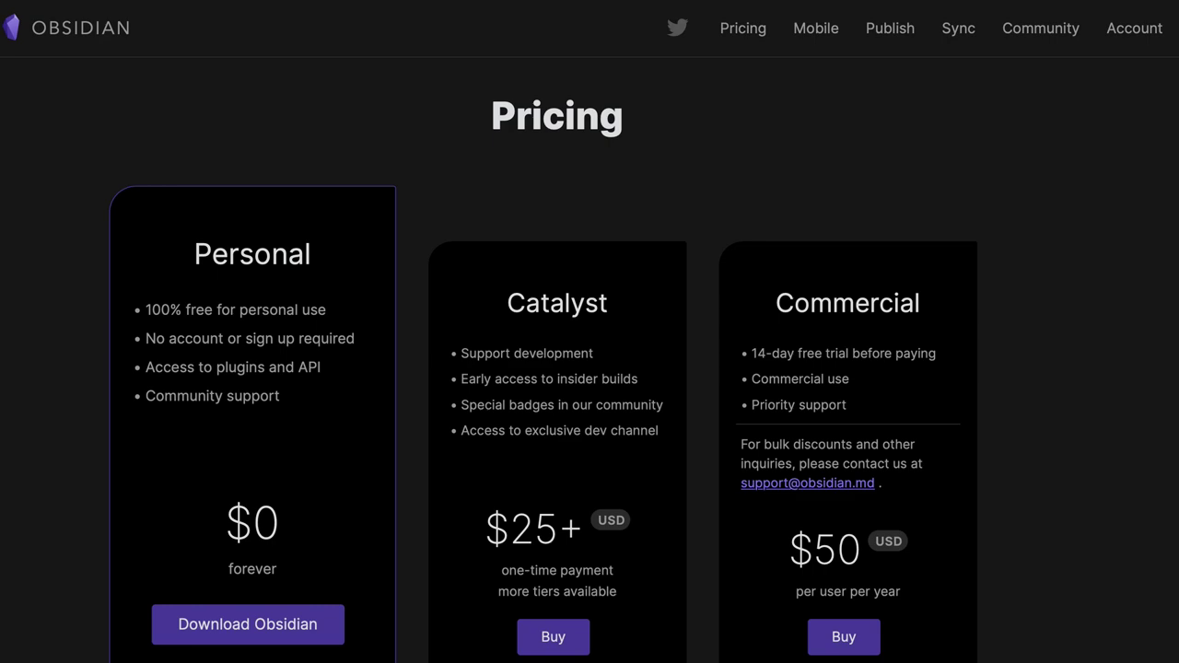
# - Look through the Personal, Catalyst and Commercial plans on the Obsidian website's pricing page
pyautogui.scroll(-8, 590, 369)
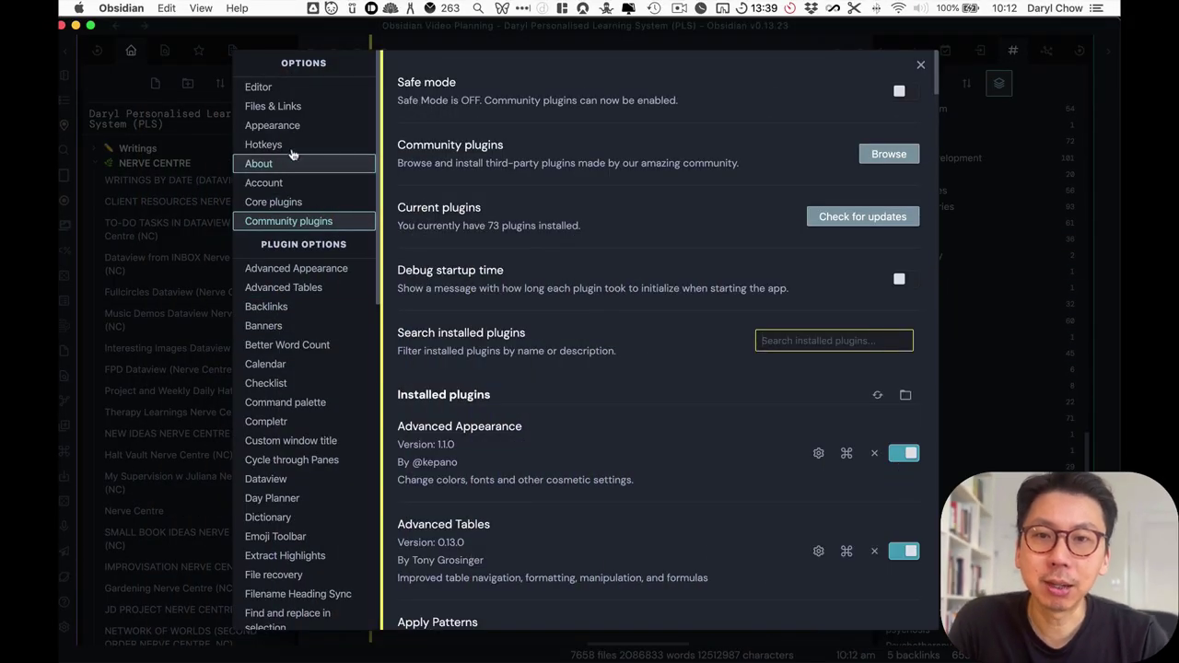
# - Open the theme manager from the appearance settings and examine the installed themes, including Cybertron, LYT Mode and Minimal
pyautogui.click(296, 127)
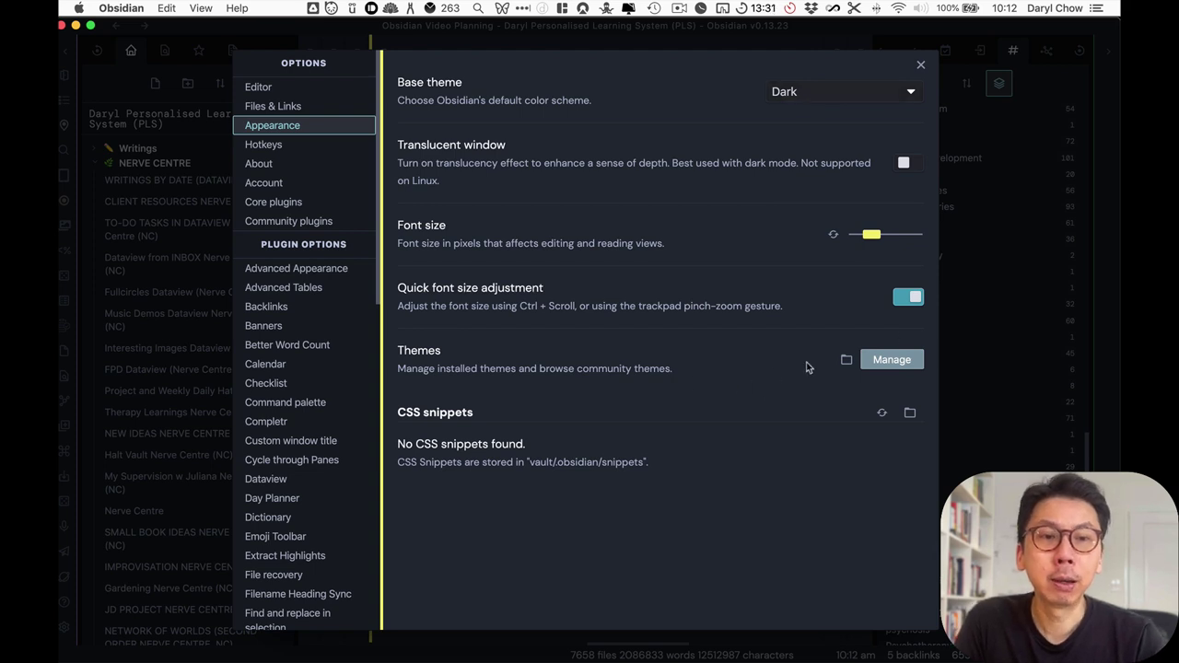
pyautogui.click(880, 360)
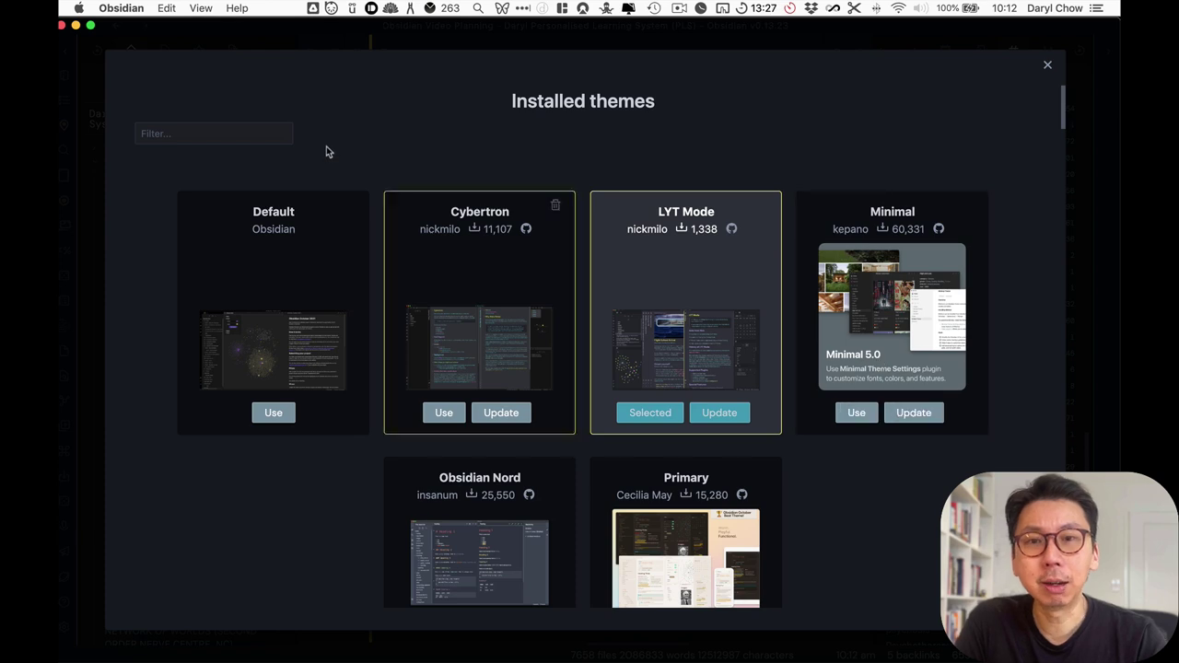
pyautogui.scroll(-3, 314, 177)
pyautogui.scroll(-3, 316, 175)
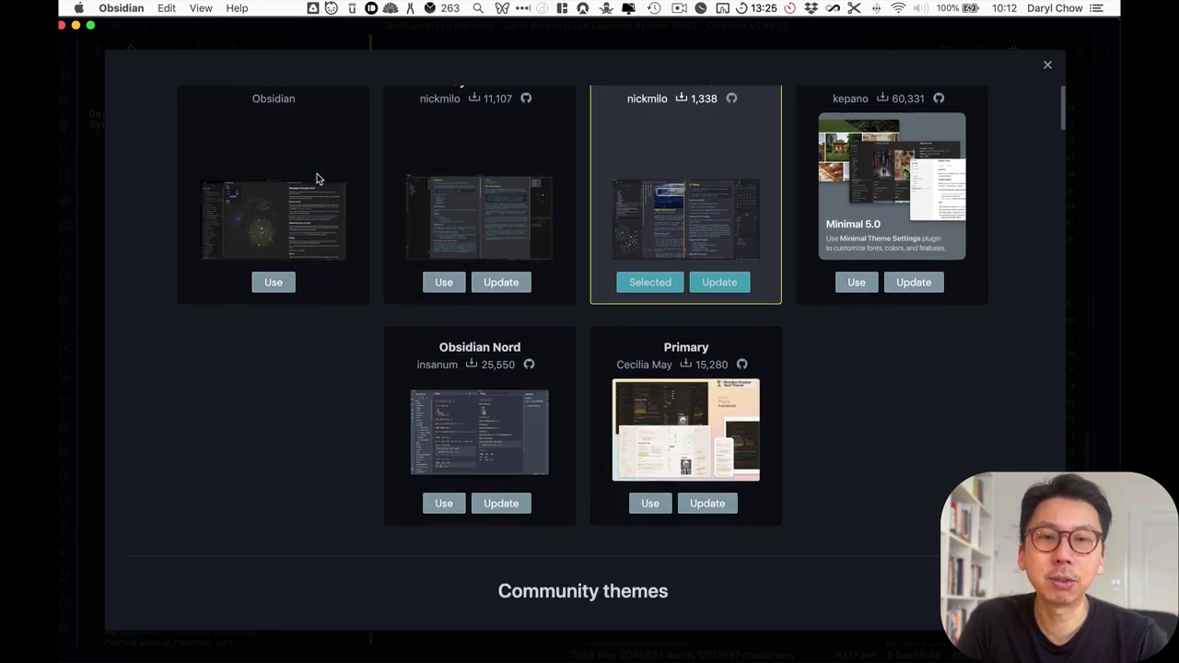
pyautogui.scroll(4, 317, 174)
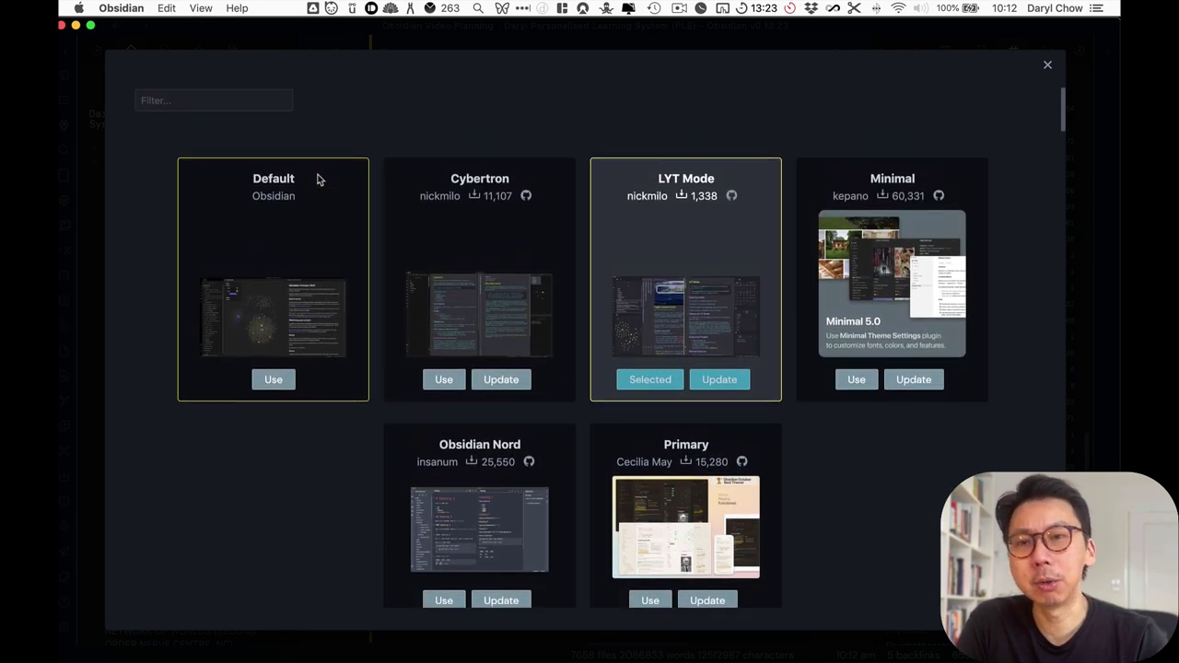
pyautogui.scroll(1, 317, 179)
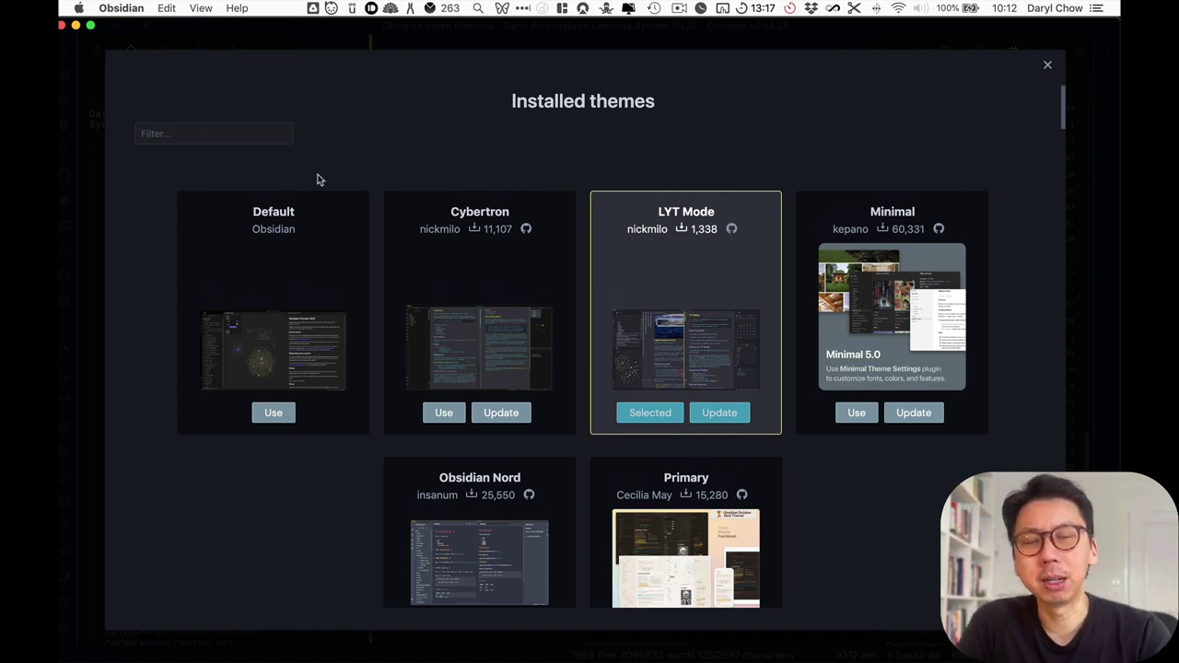
pyautogui.scroll(-4, 317, 179)
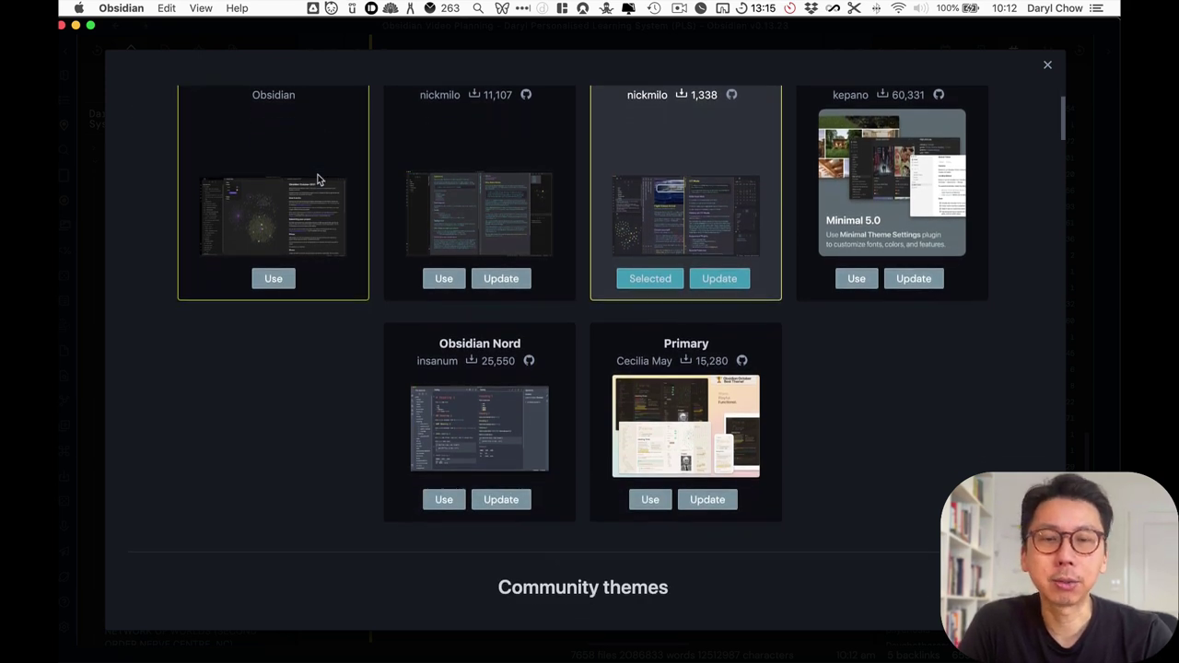
pyautogui.scroll(3, 317, 178)
pyautogui.scroll(-1, 319, 179)
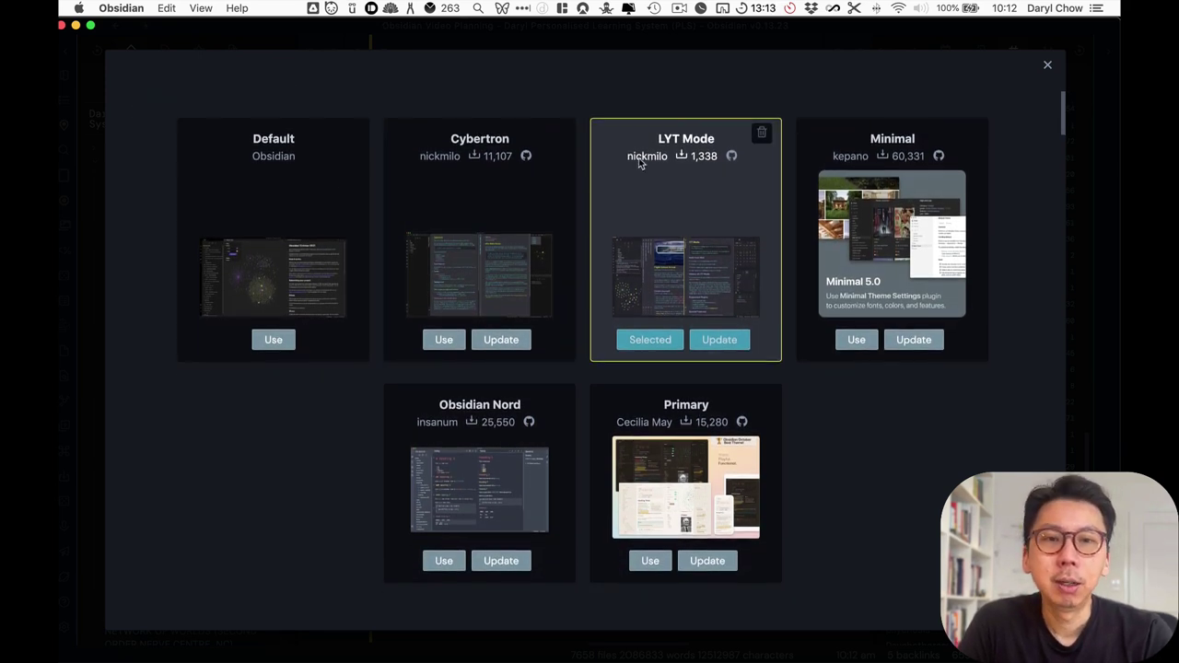
pyautogui.scroll(1, 640, 163)
pyautogui.scroll(-3, 638, 162)
pyautogui.scroll(3, 639, 162)
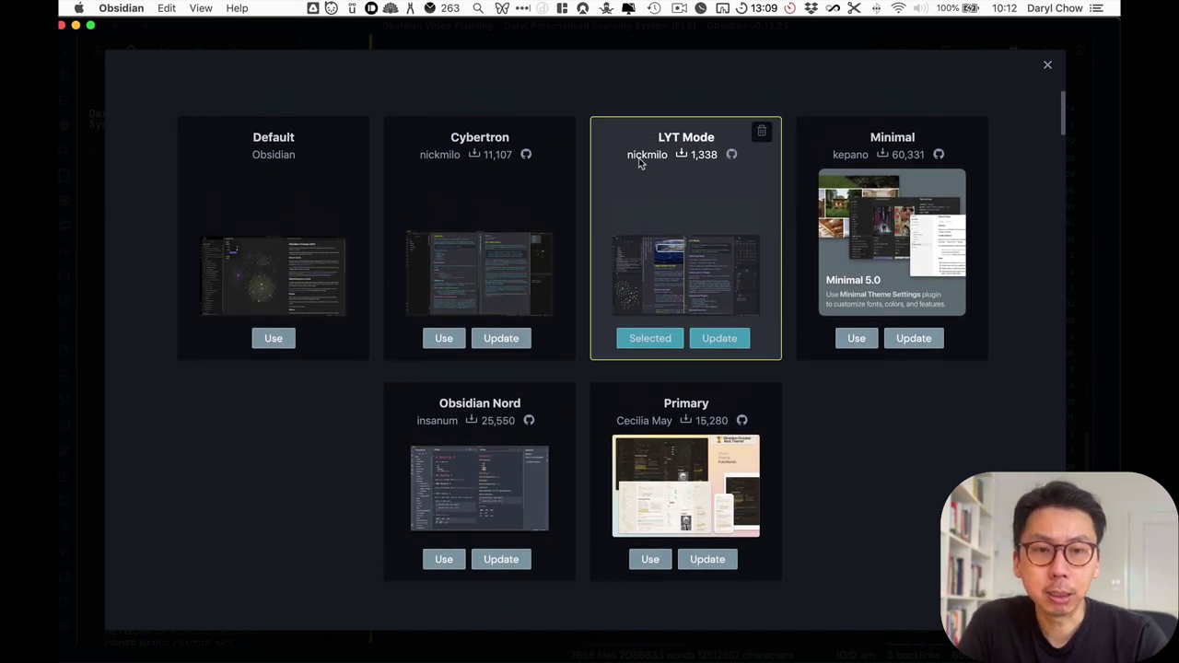
pyautogui.scroll(-2, 639, 160)
pyautogui.scroll(2, 638, 161)
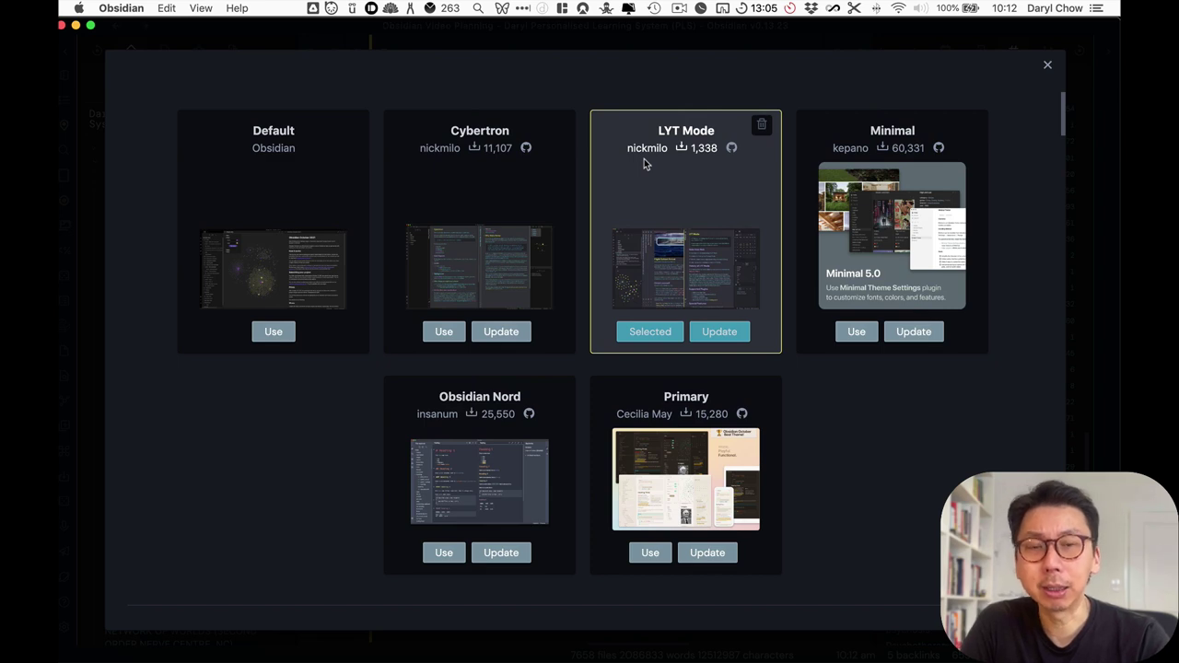
# - Look through the installed themes and the community themes, such as Blue Topaz, Yin and Yang and Things, and close the theme manager
pyautogui.scroll(-8, 644, 158)
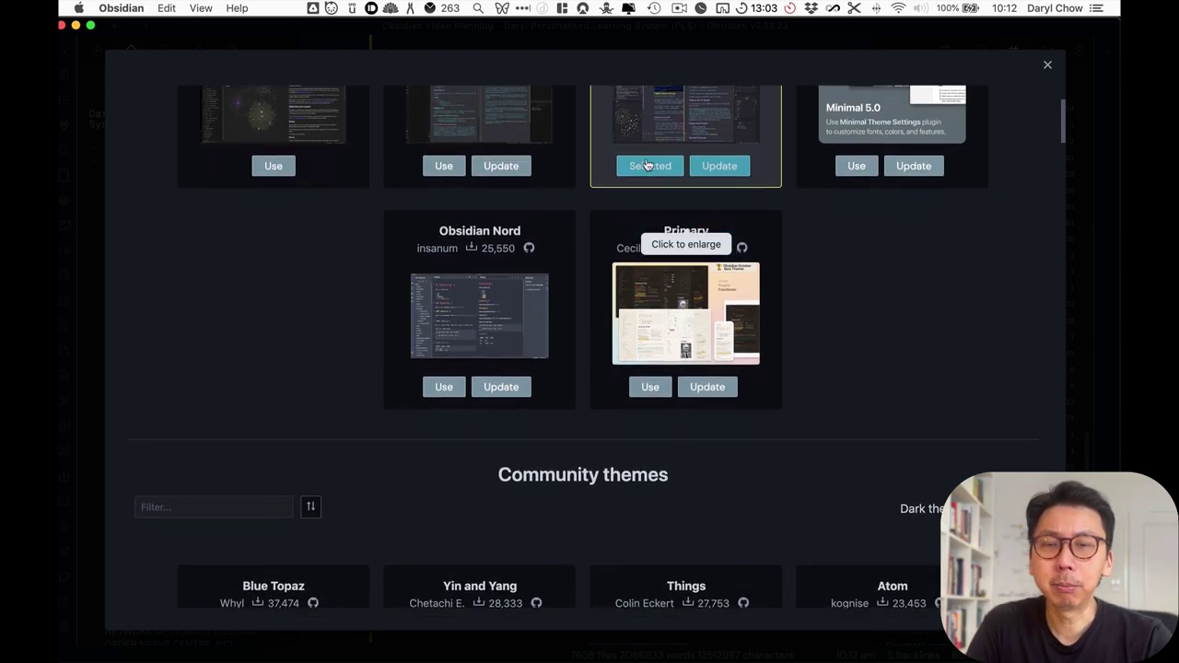
pyautogui.scroll(6, 651, 163)
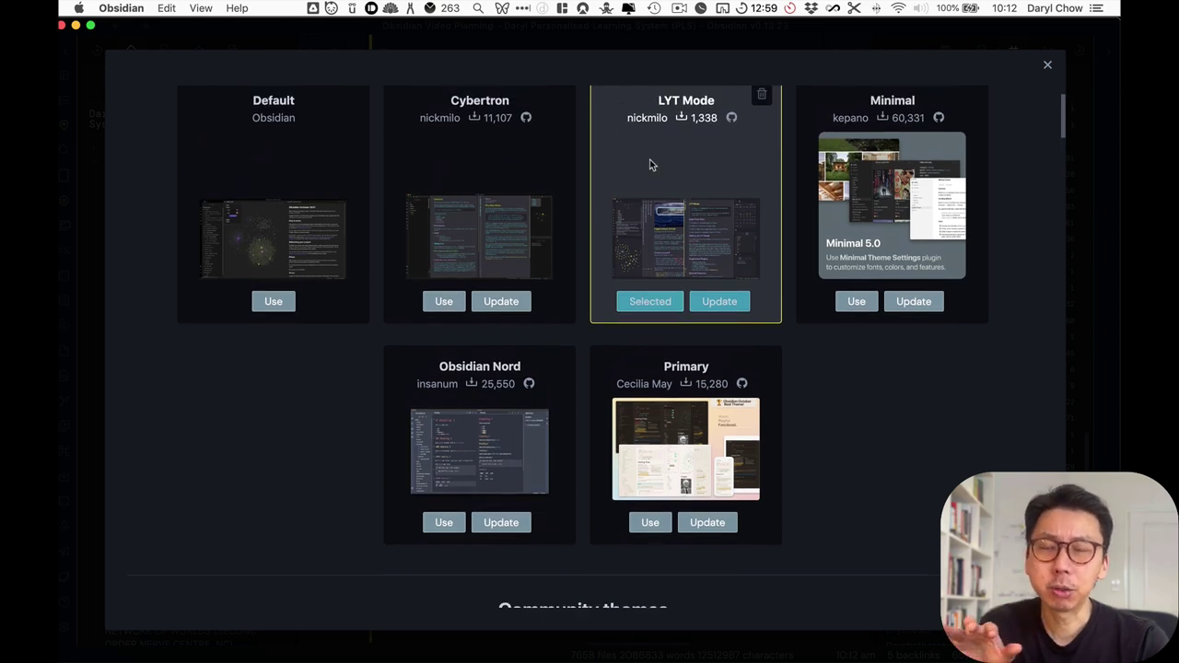
pyautogui.scroll(-8, 650, 164)
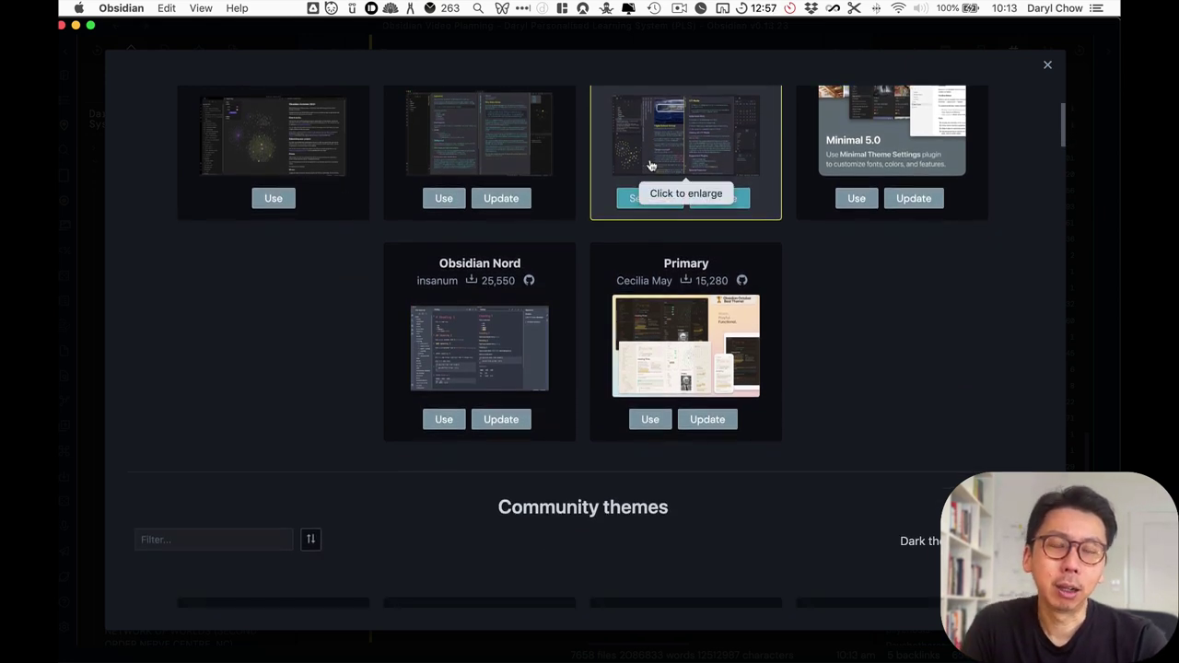
pyautogui.scroll(-7, 651, 165)
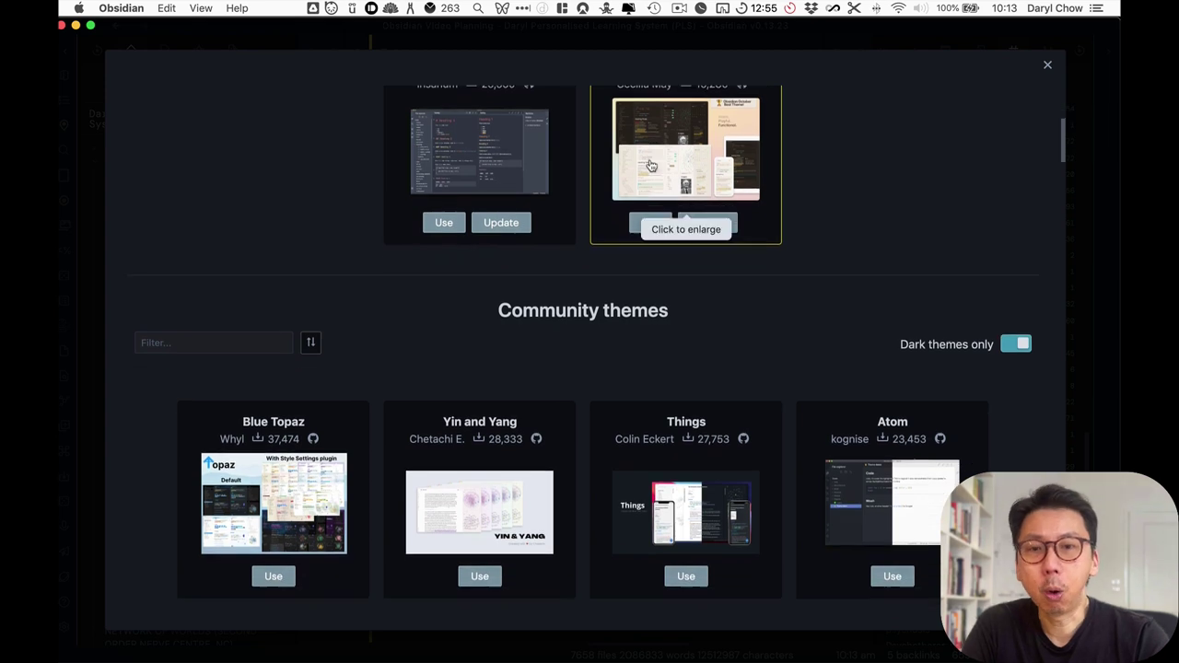
pyautogui.scroll(-2, 650, 165)
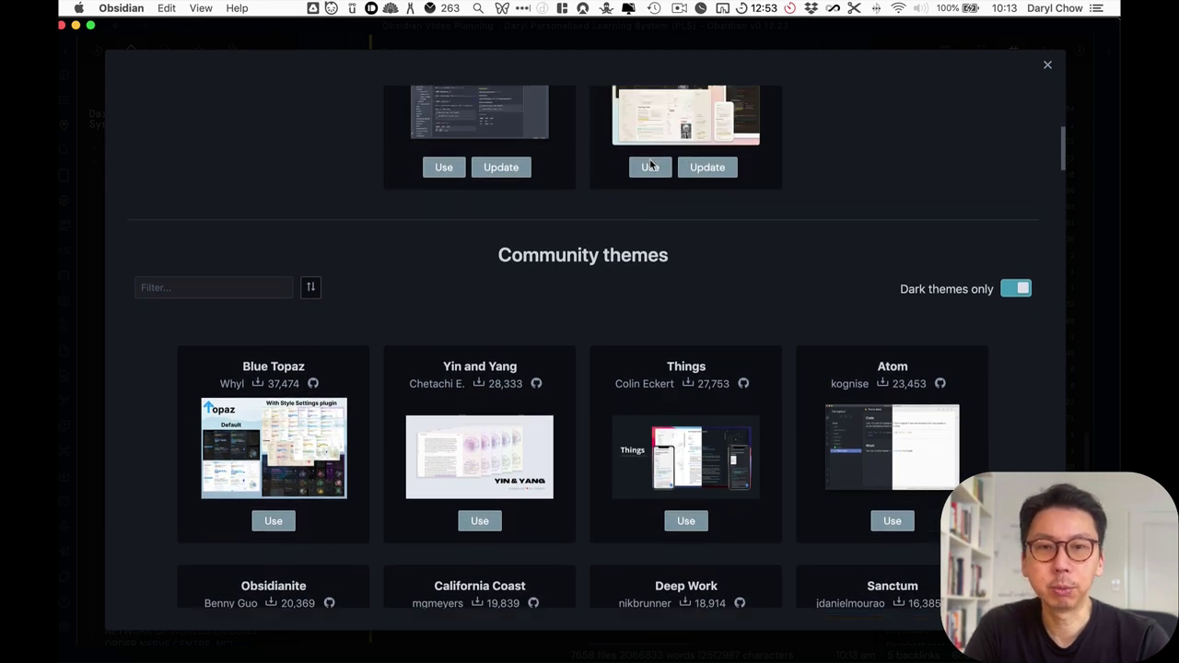
pyautogui.scroll(11, 650, 166)
pyautogui.scroll(5, 649, 166)
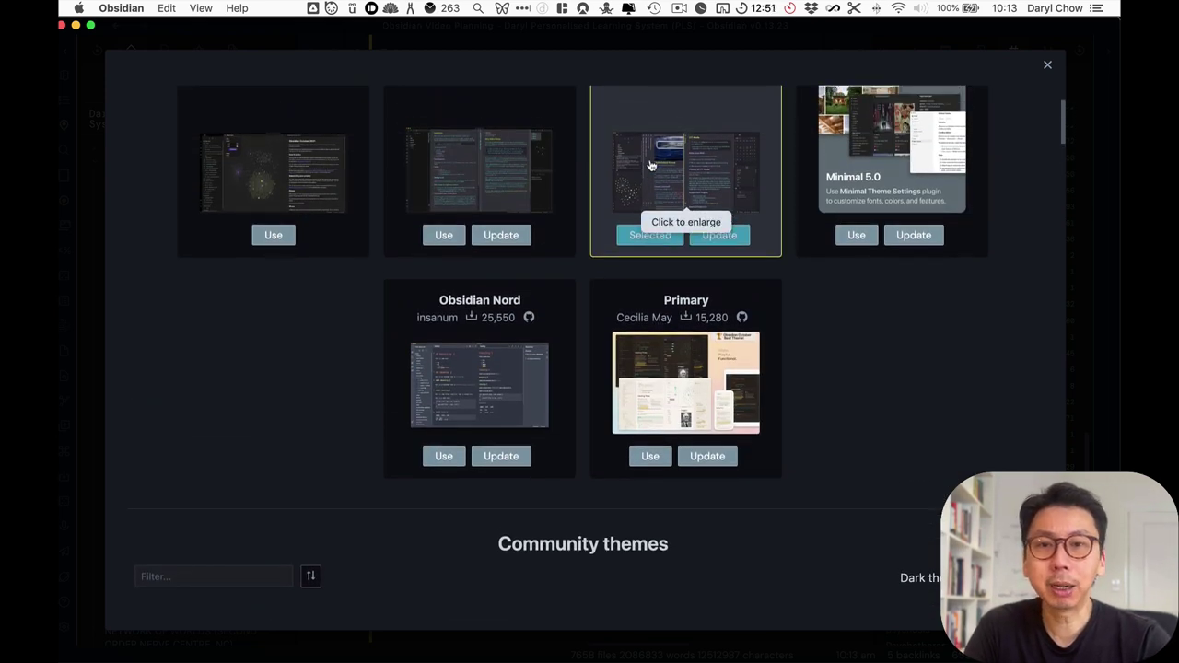
pyautogui.scroll(2, 649, 165)
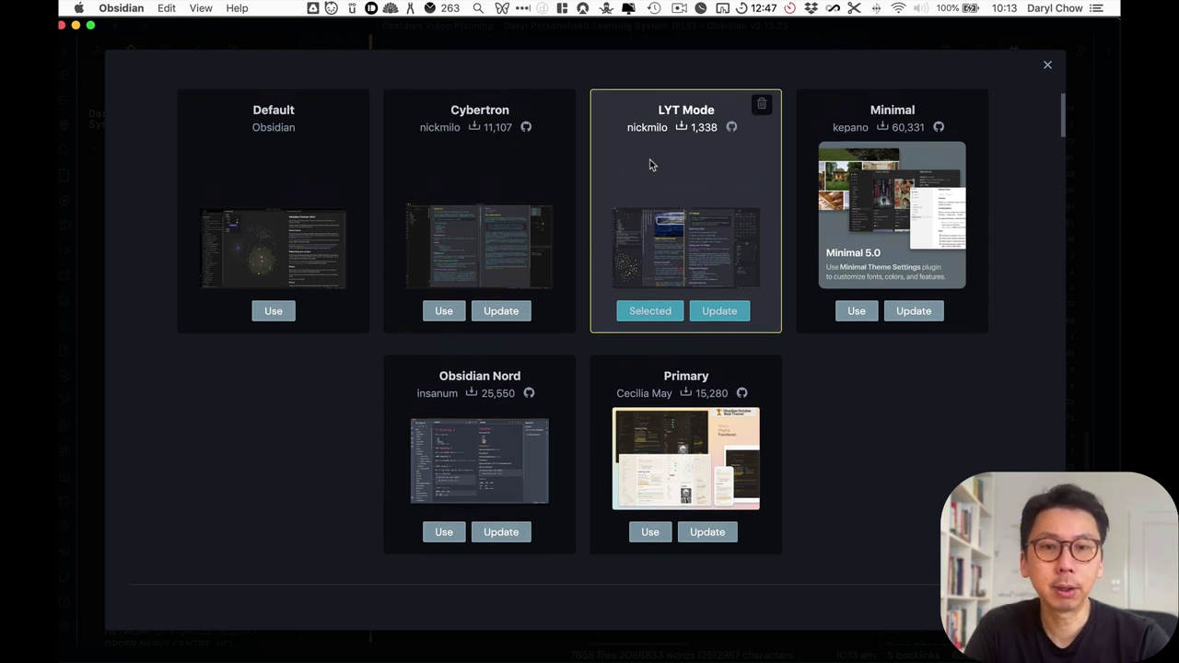
pyautogui.scroll(-7, 713, 334)
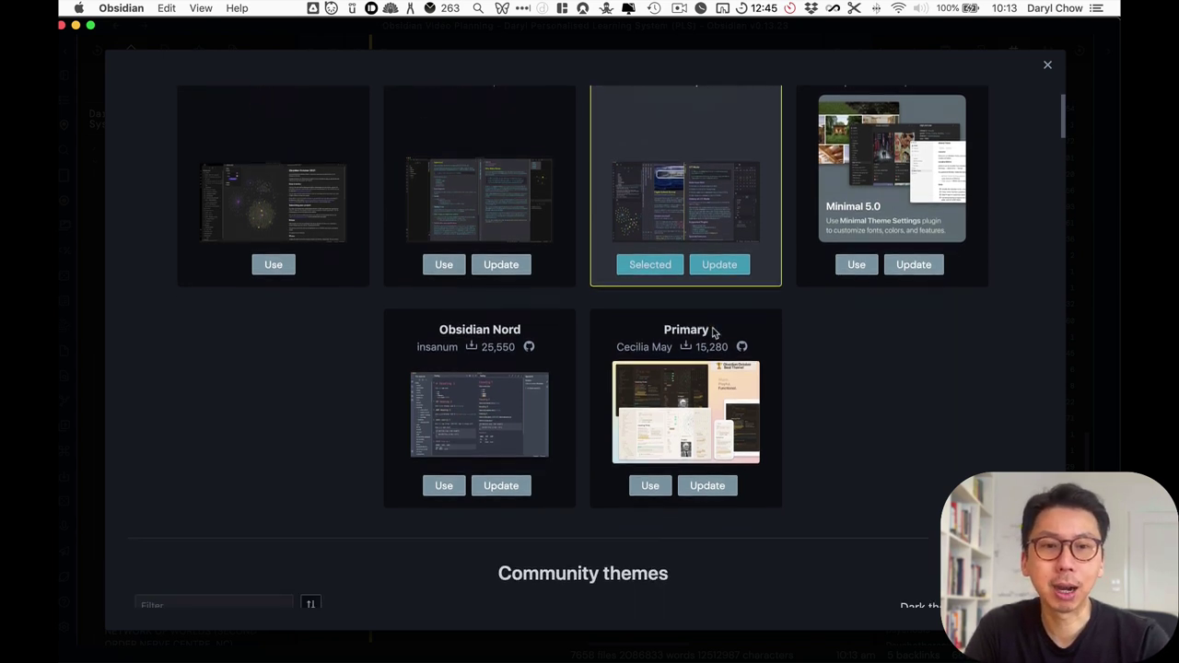
pyautogui.scroll(-10, 709, 324)
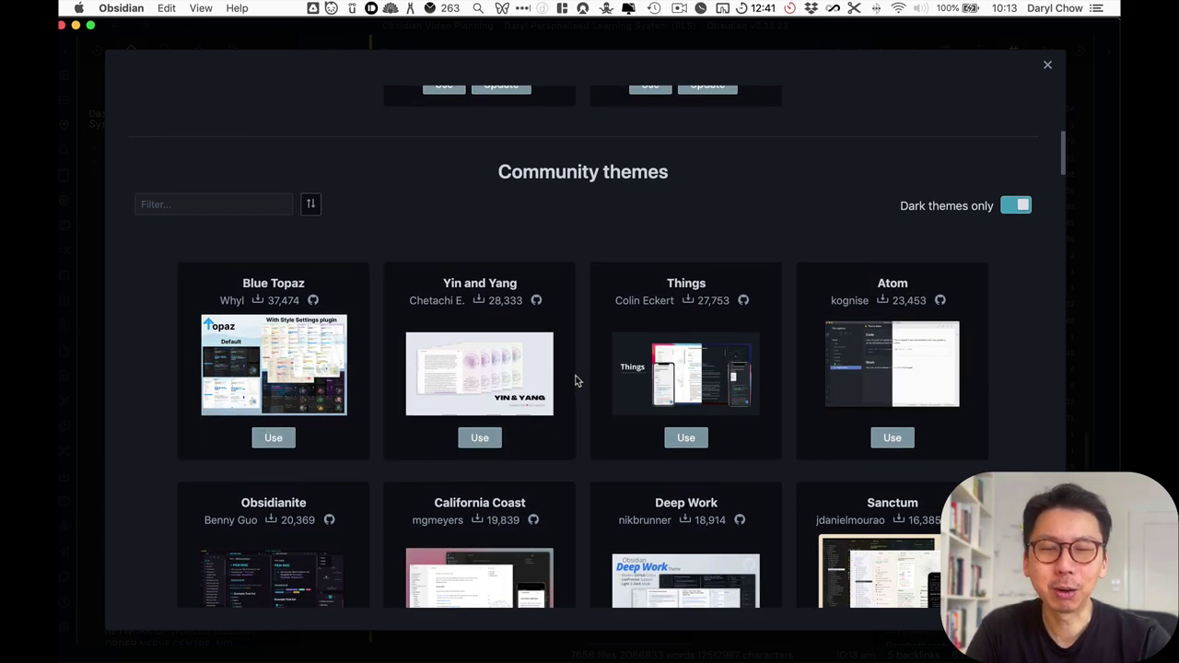
pyautogui.scroll(15, 682, 368)
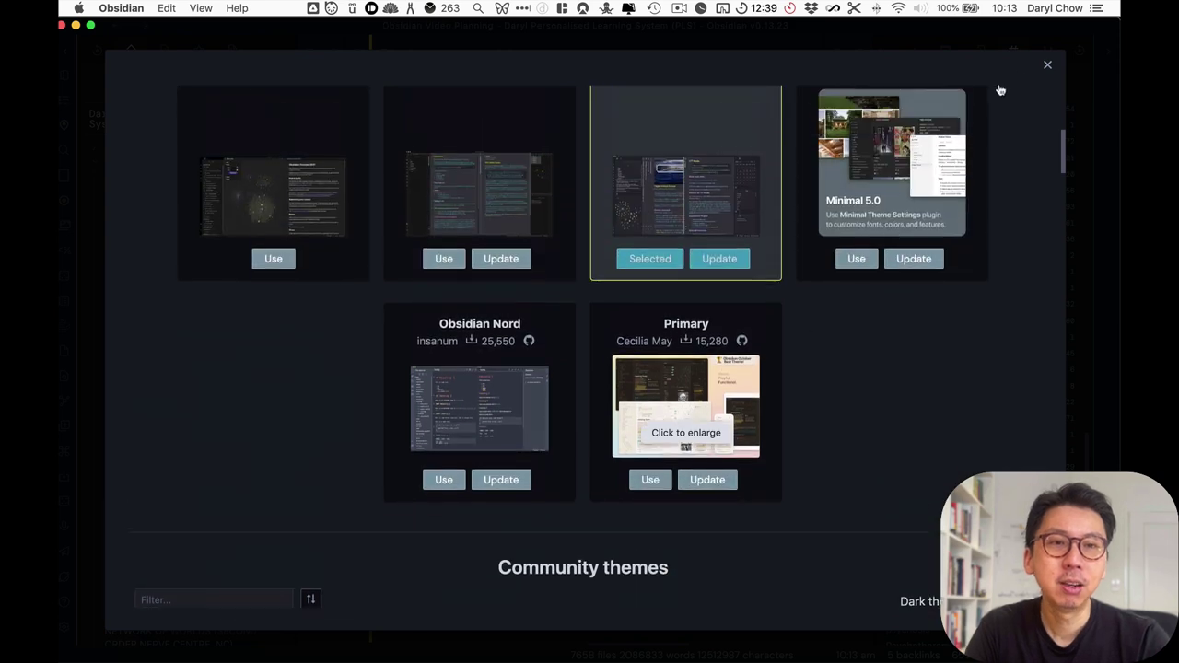
pyautogui.click(1048, 68)
# - Search the community plugins for "recent" and examine the Recent Files plugin's description
pyautogui.click(295, 222)
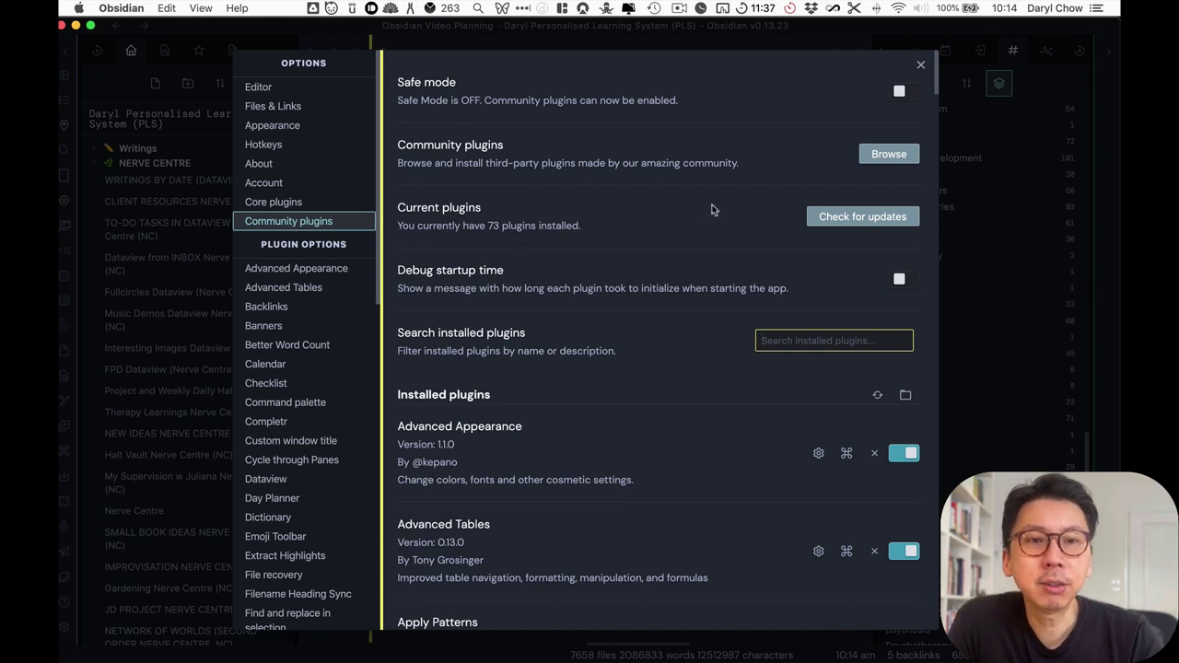
pyautogui.click(868, 155)
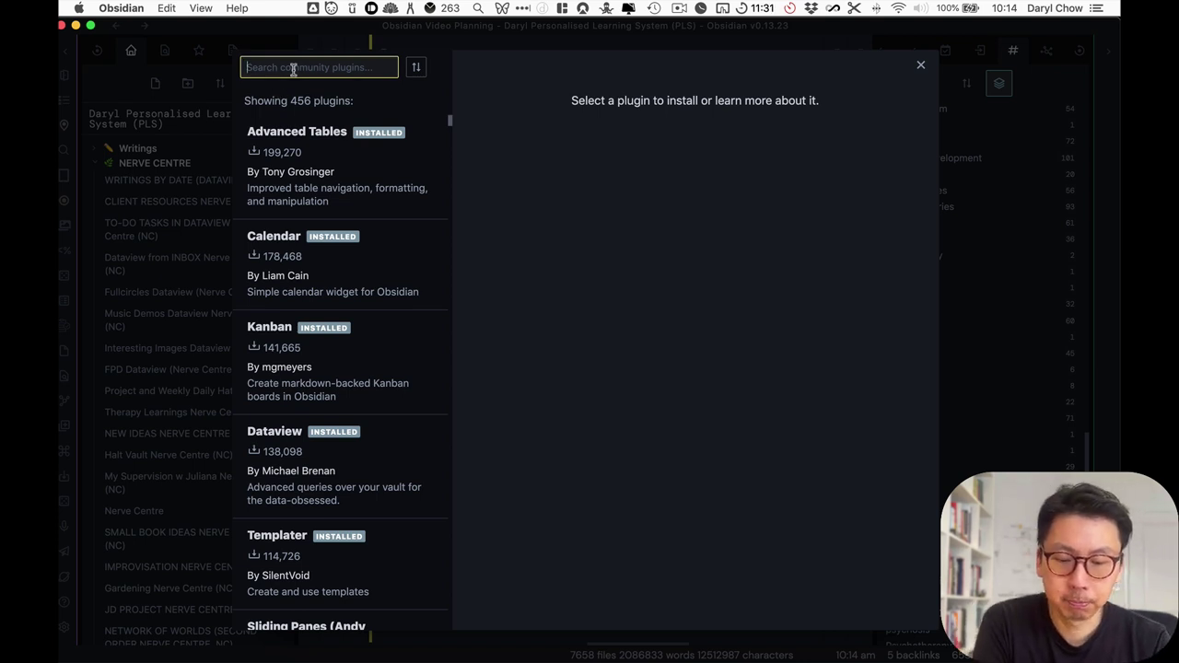
pyautogui.write('recent')
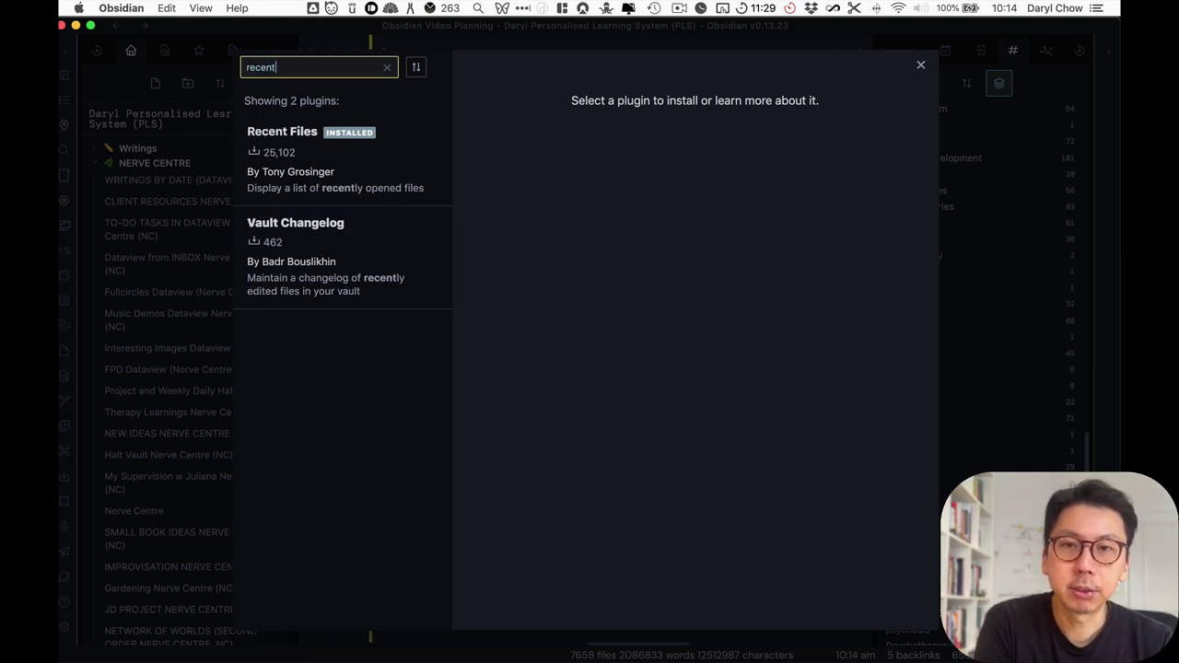
pyautogui.click(257, 155)
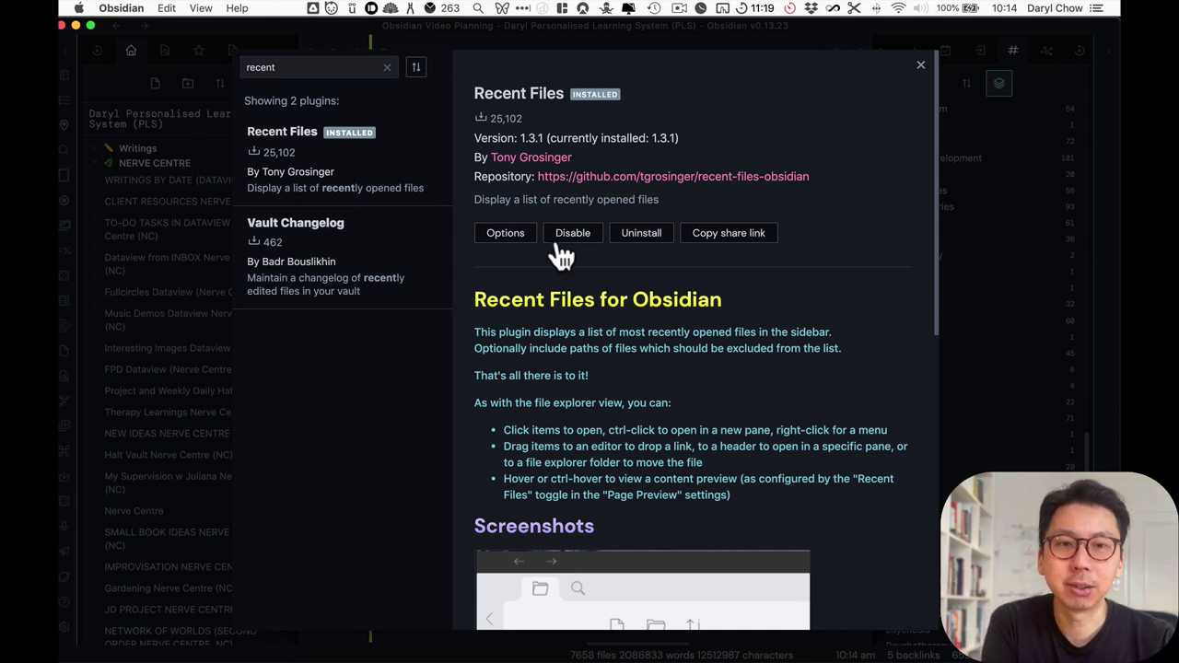
pyautogui.scroll(-1, 538, 259)
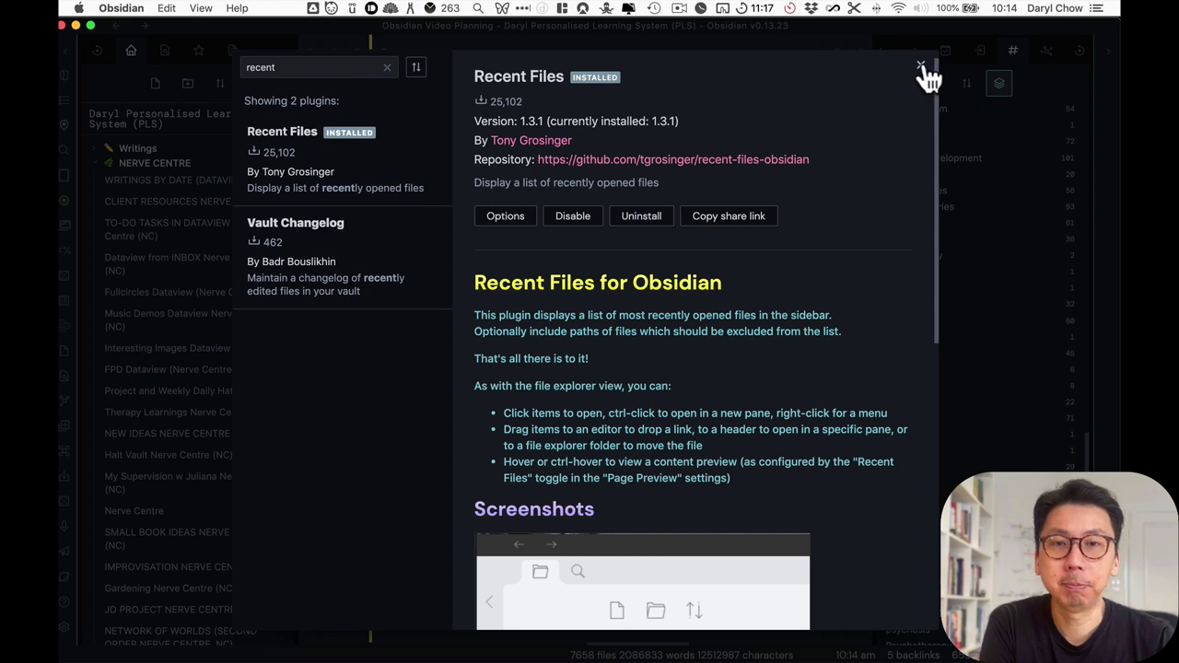
pyautogui.scroll(1, 924, 76)
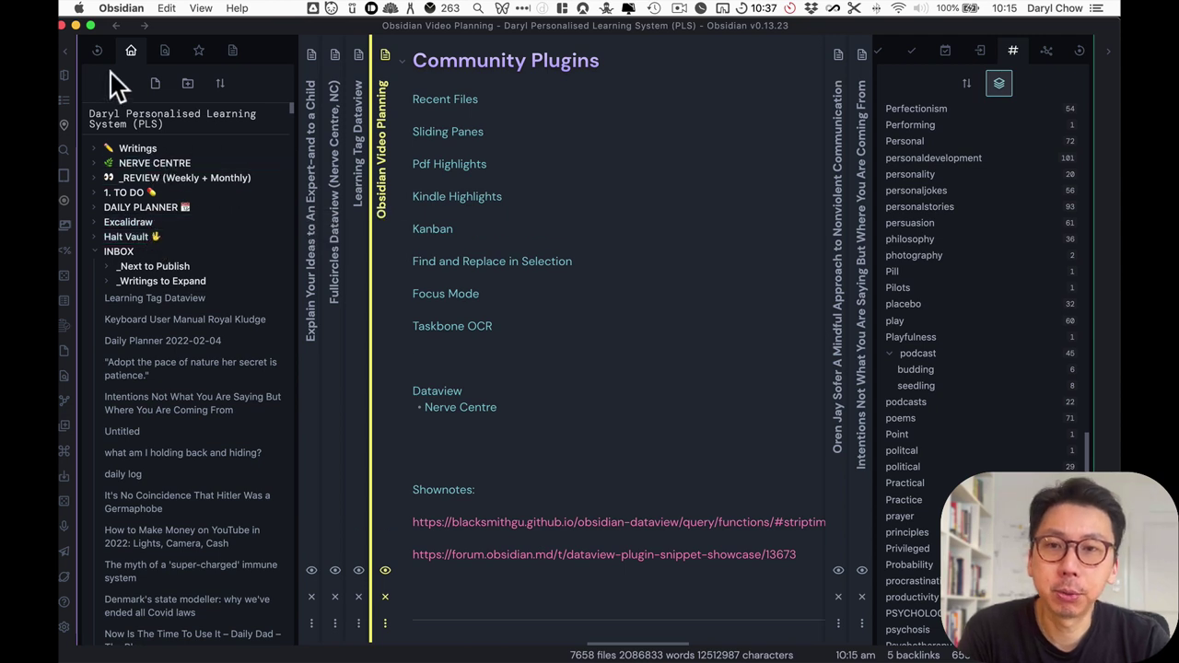
# - Show the recently opened files in the sidebar and look through the list
pyautogui.click(96, 52)
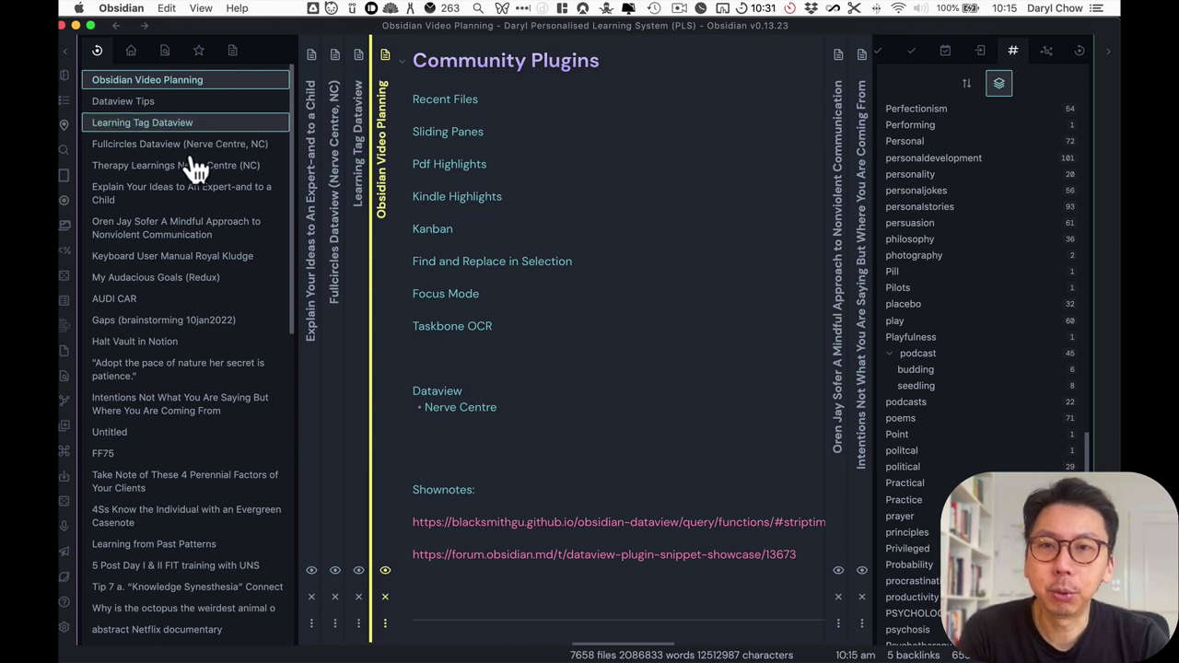
pyautogui.scroll(-5, 193, 179)
pyautogui.scroll(-3, 175, 276)
pyautogui.scroll(5, 177, 287)
pyautogui.scroll(4, 175, 277)
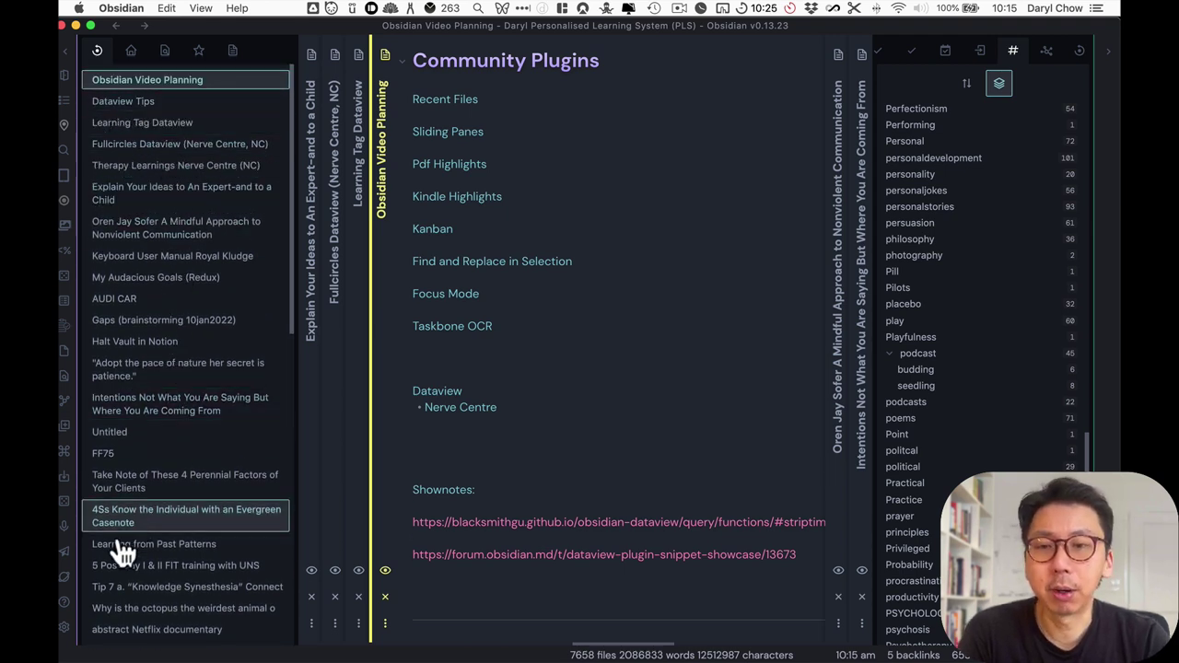
# - Search the community plugins for "Sliding" and open the details of Sliding Panes (Andy Matuschak Mode)
pyautogui.click(67, 634)
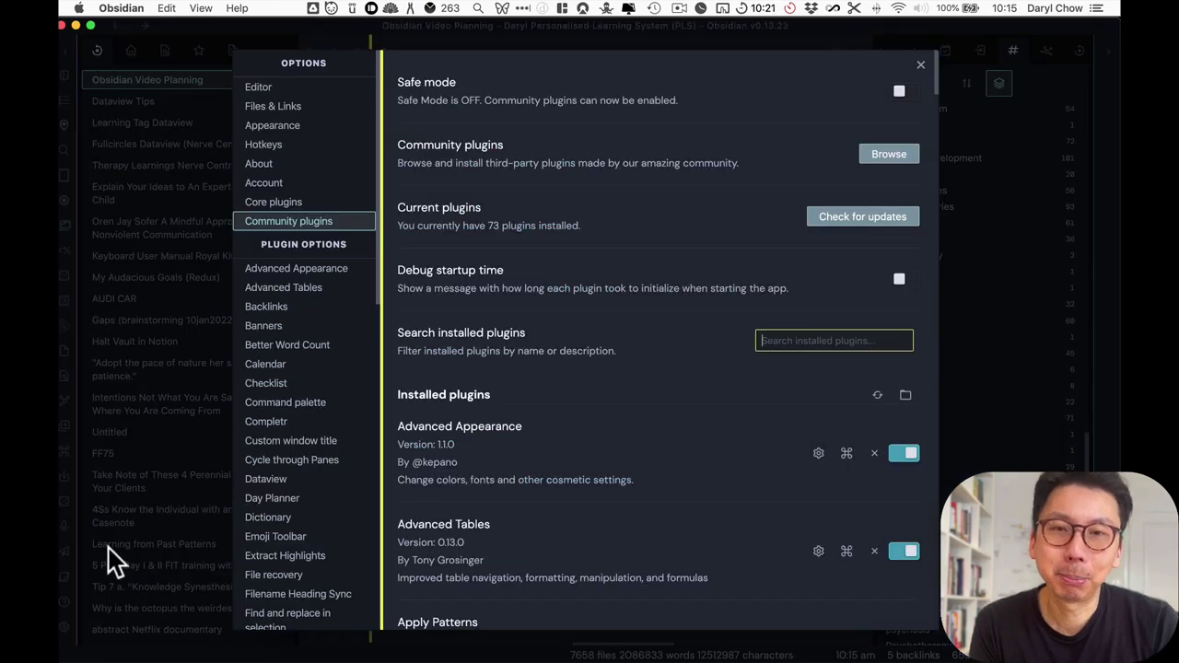
pyautogui.scroll(-1, 651, 270)
pyautogui.scroll(1, 651, 270)
pyautogui.click(889, 155)
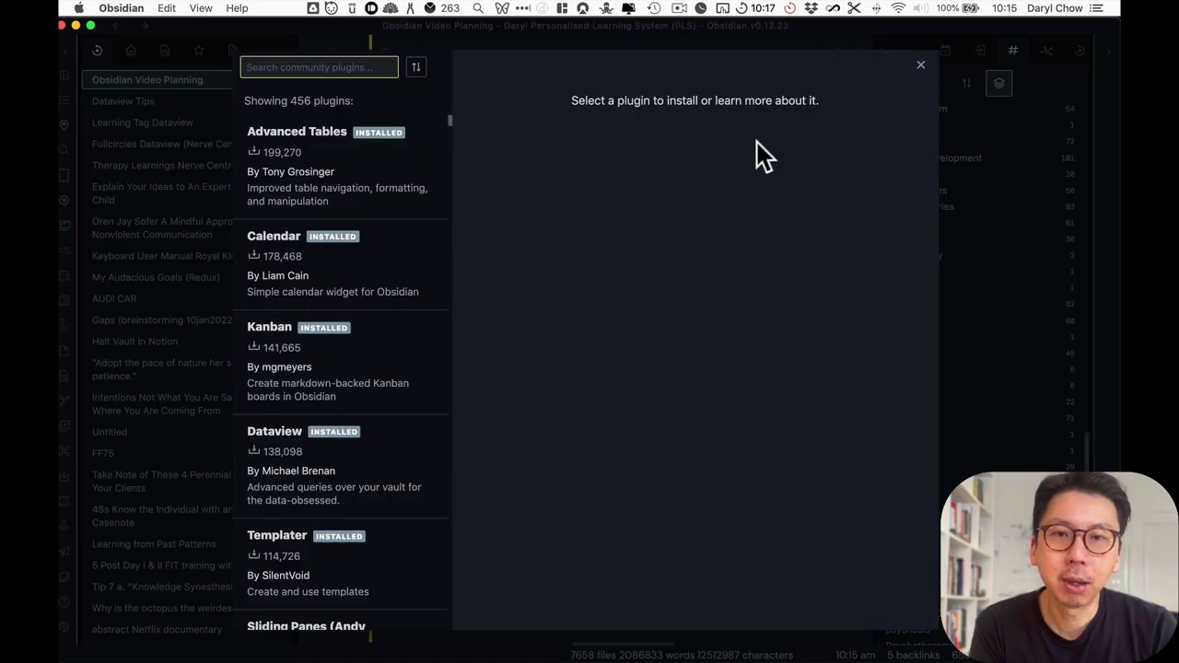
pyautogui.click(325, 72)
pyautogui.write('Sliding')
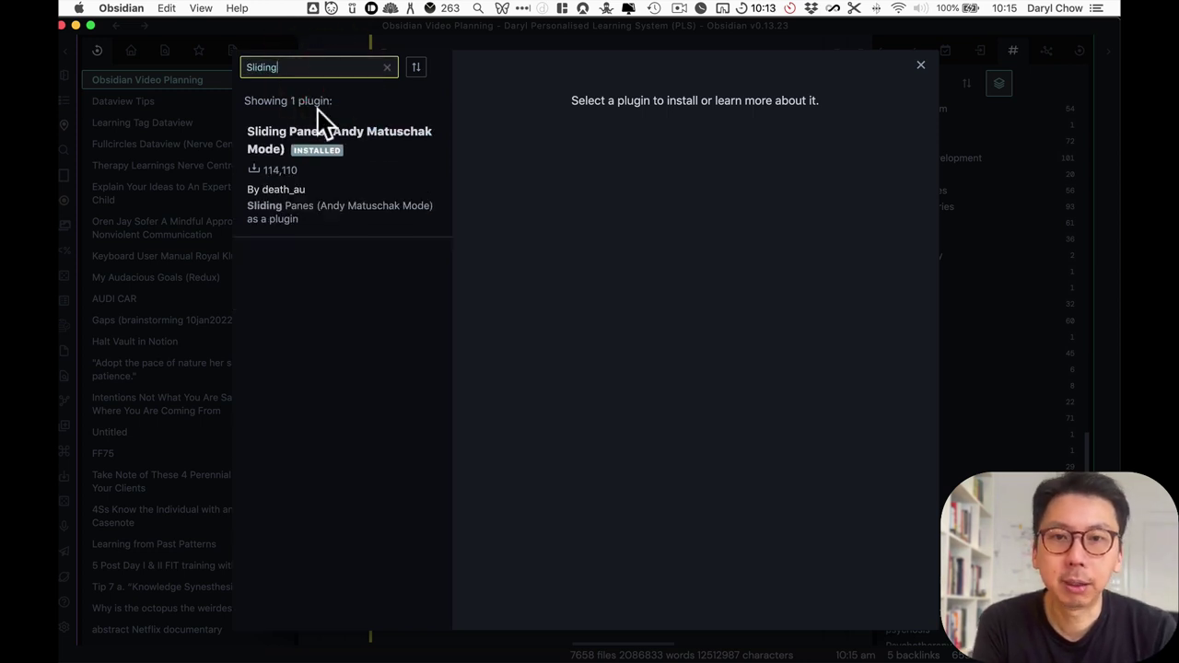
pyautogui.click(321, 177)
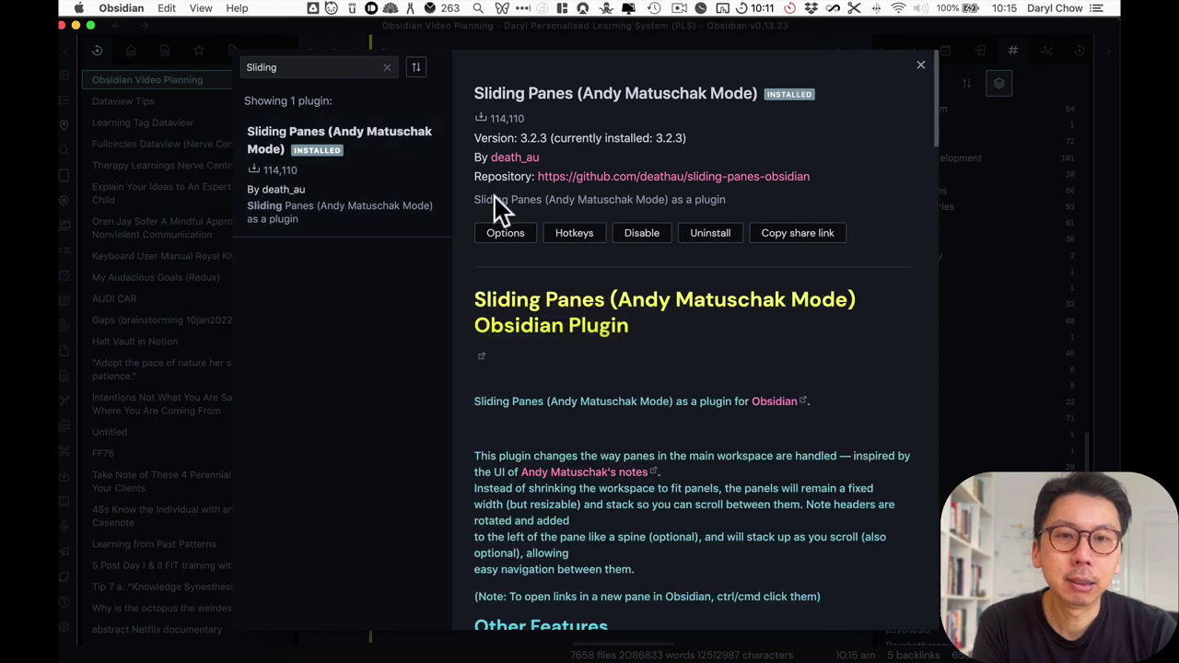
# - Examine the Sliding Panes plugin's demo and description, and close the settings
pyautogui.scroll(-5, 495, 205)
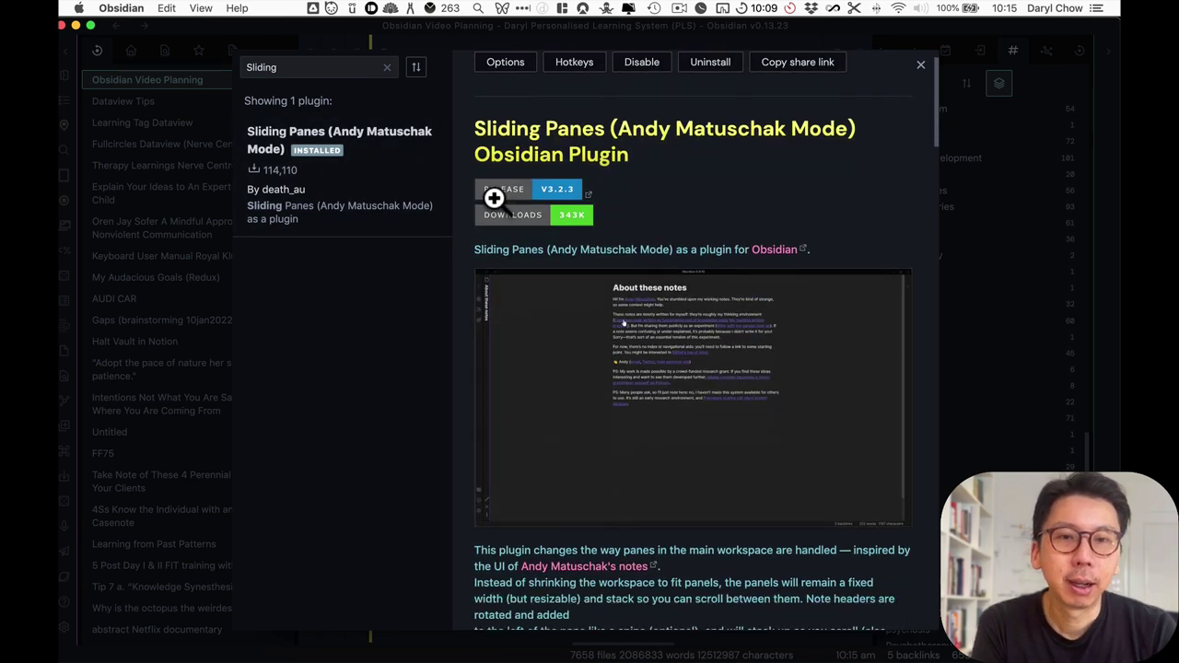
pyautogui.scroll(-2, 493, 198)
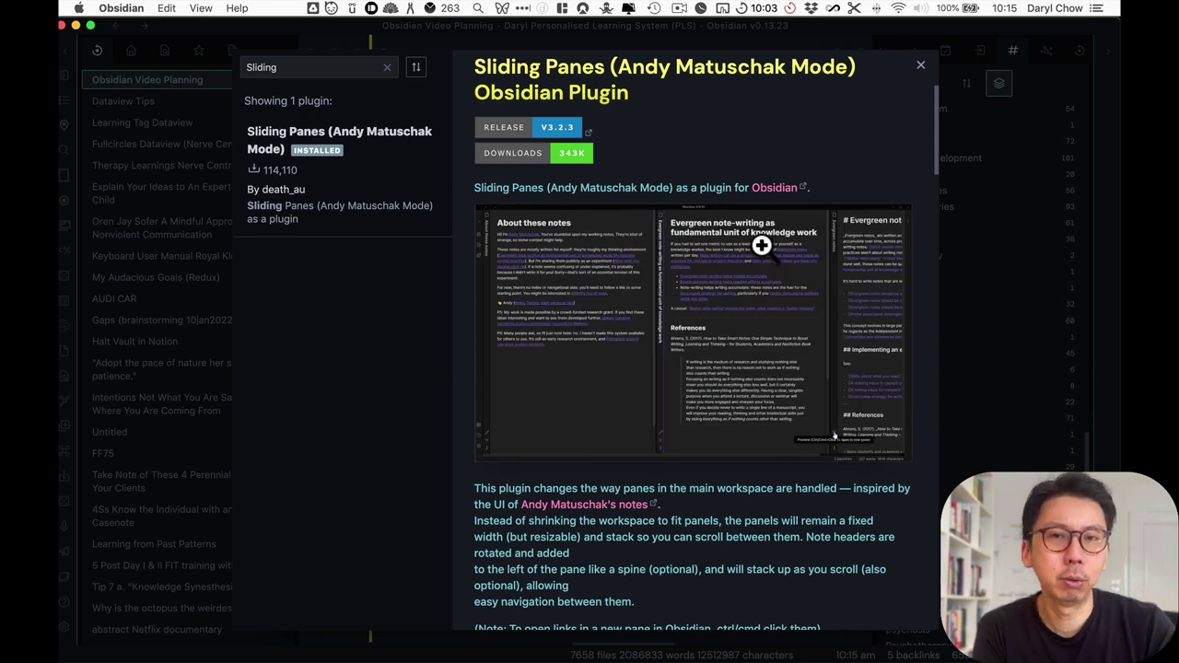
pyautogui.click(920, 66)
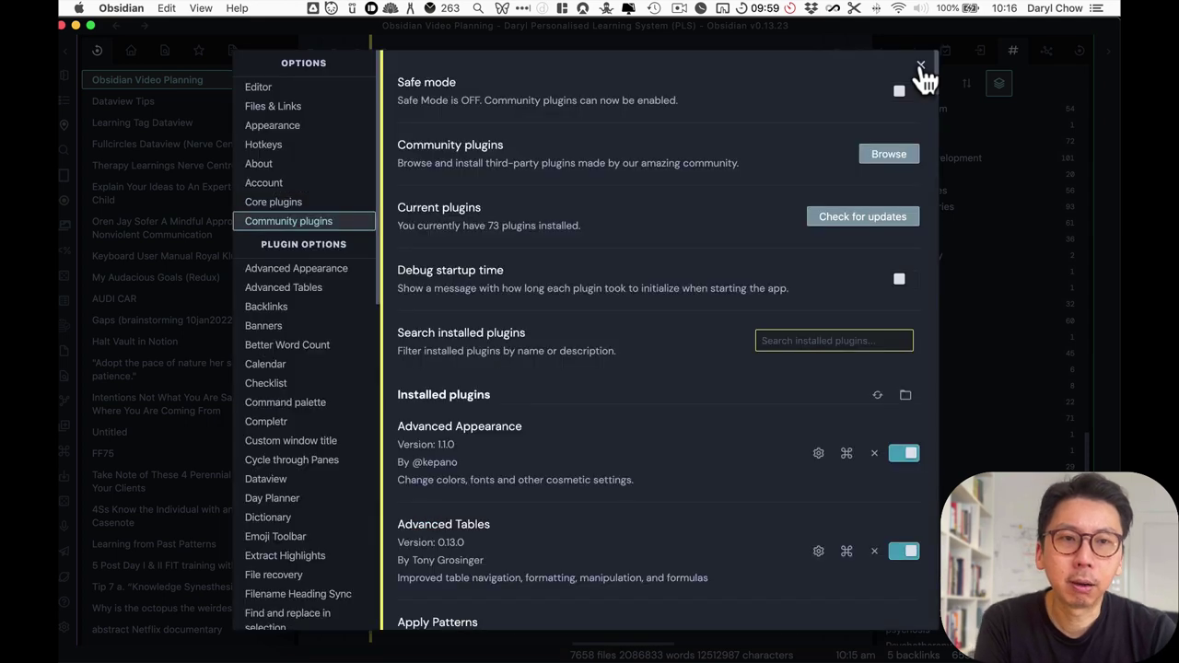
pyautogui.click(921, 69)
# - Slide through the stacked note panes between Obsidian Video Planning, Learning Tag Dataview and Fullcircles Dataview
pyautogui.hscroll(-2, 597, 247)
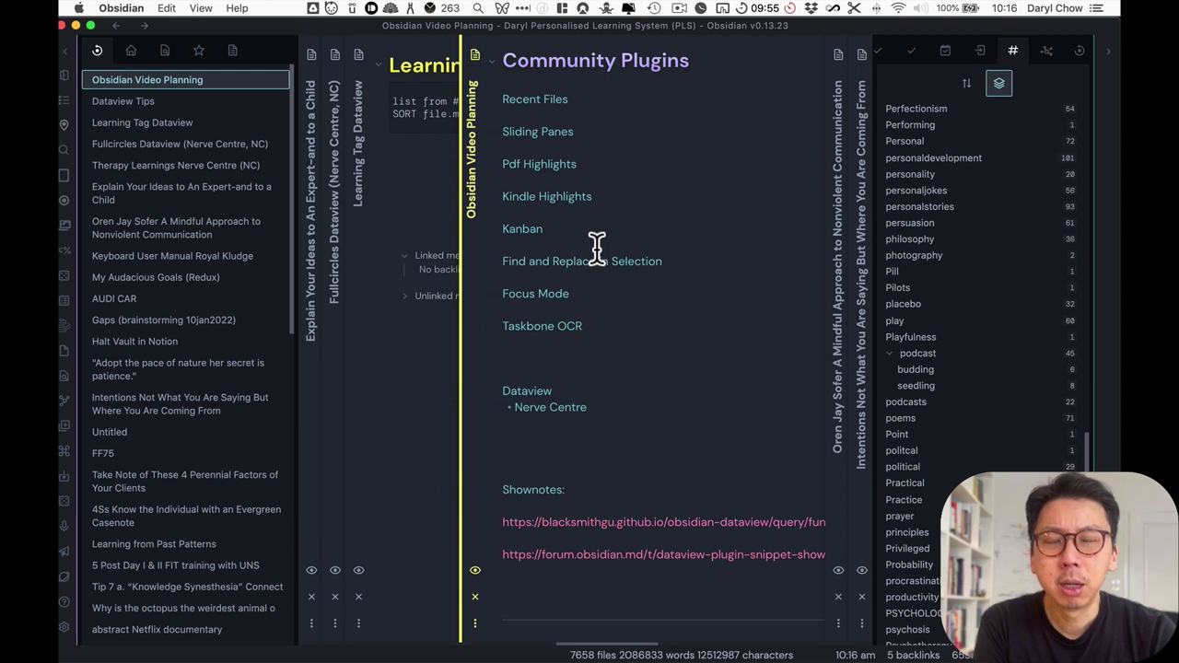
pyautogui.hscroll(2, 618, 245)
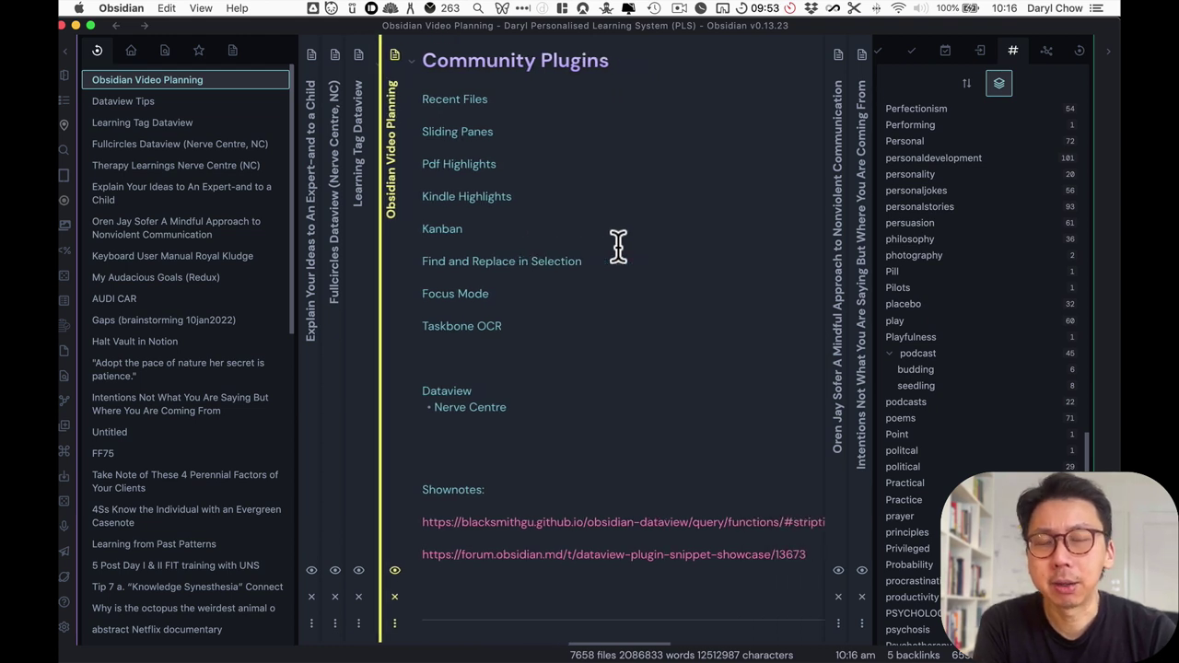
pyautogui.hscroll(-3, 619, 244)
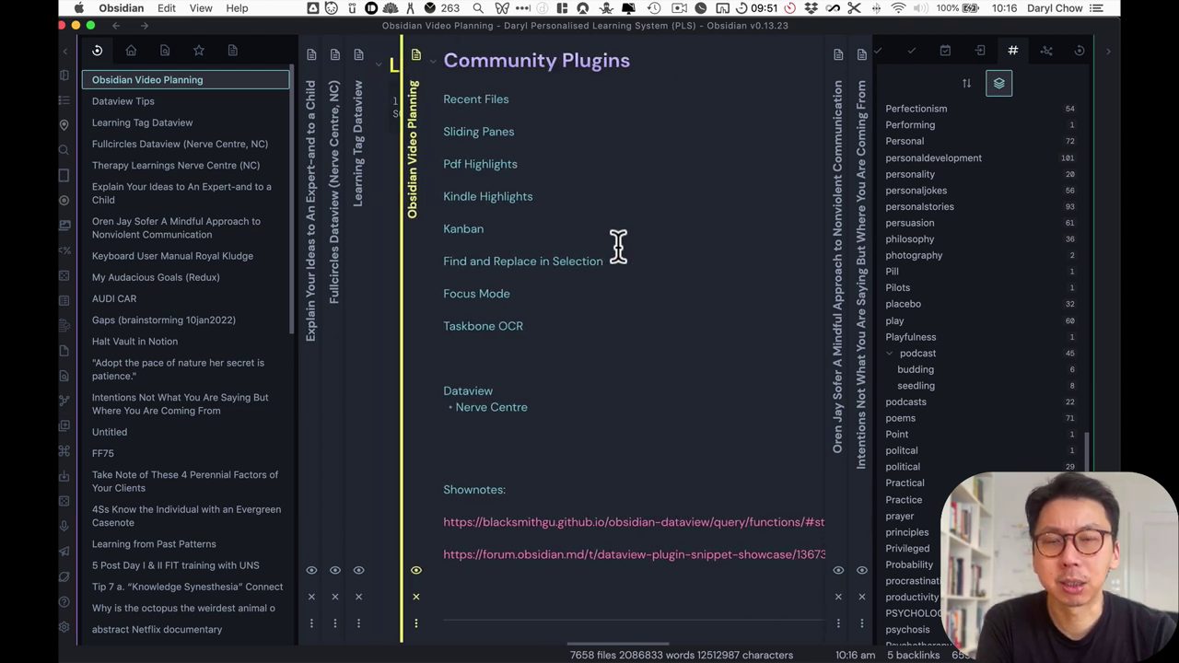
pyautogui.hscroll(-6, 618, 244)
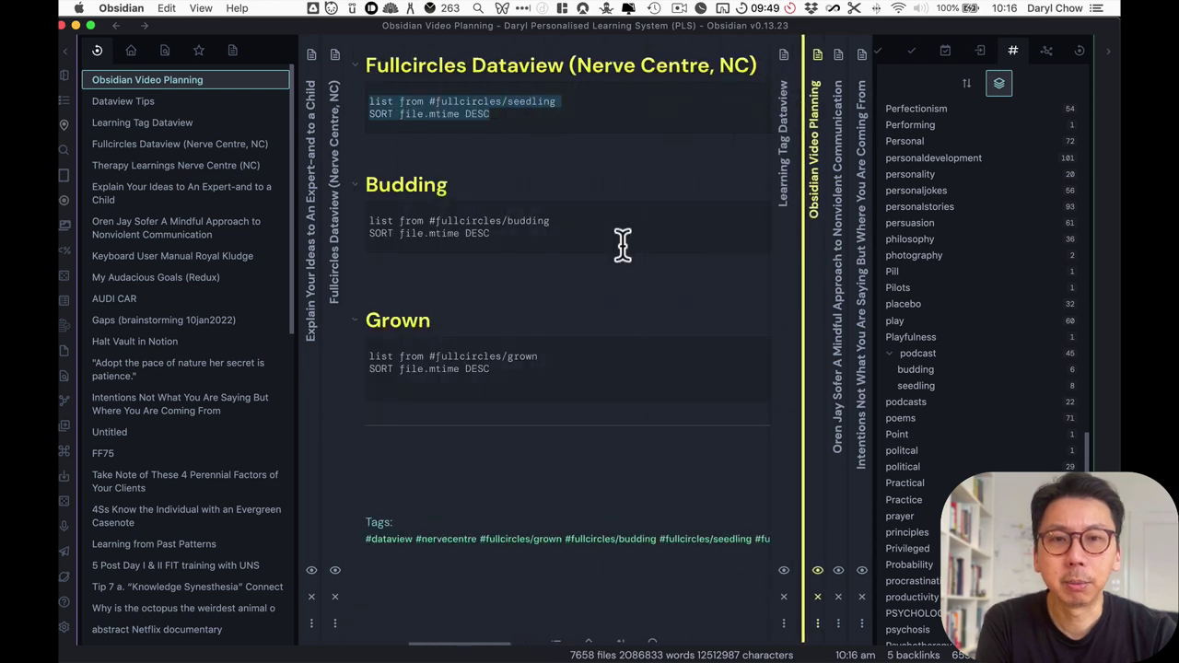
pyautogui.hscroll(10, 621, 245)
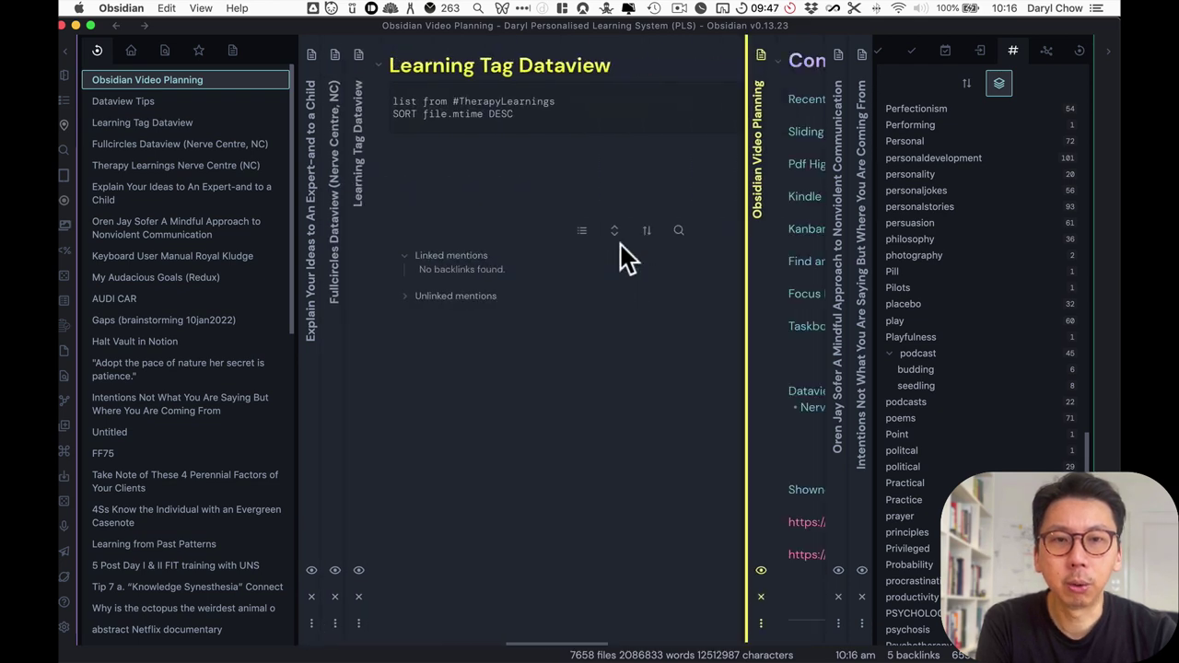
pyautogui.hscroll(-10, 621, 244)
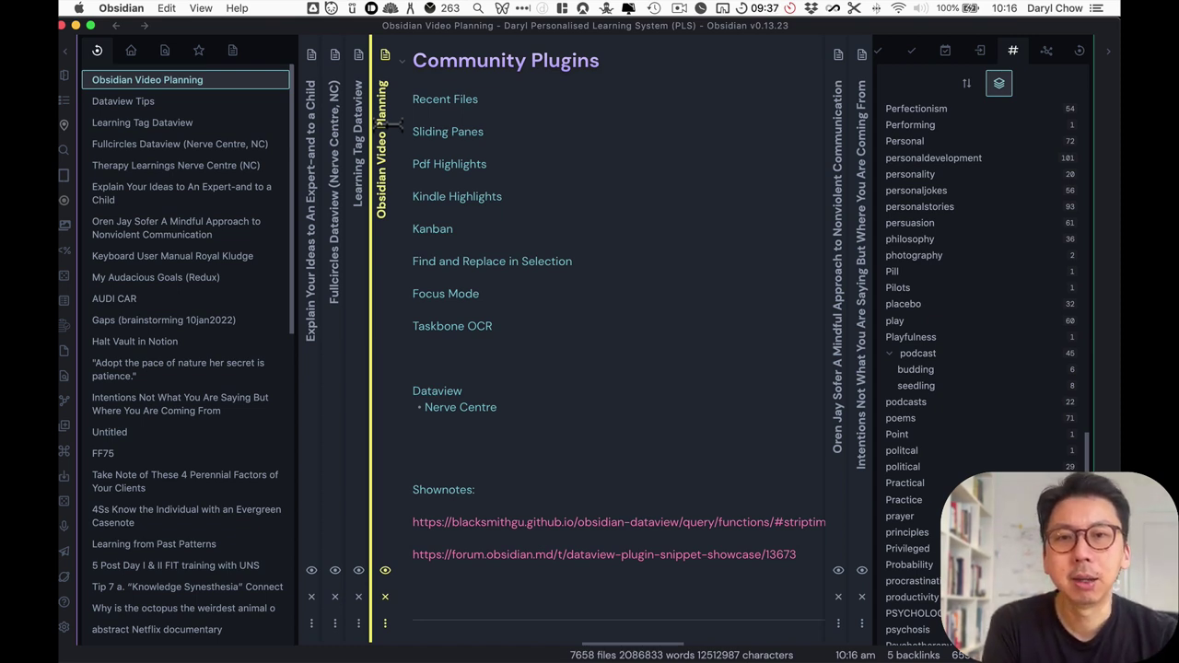
# - Bring the Learning Tag Dataview pane into focus, and return to the Pdf Highlights line in the Obsidian Video Planning note
pyautogui.hscroll(-3, 495, 197)
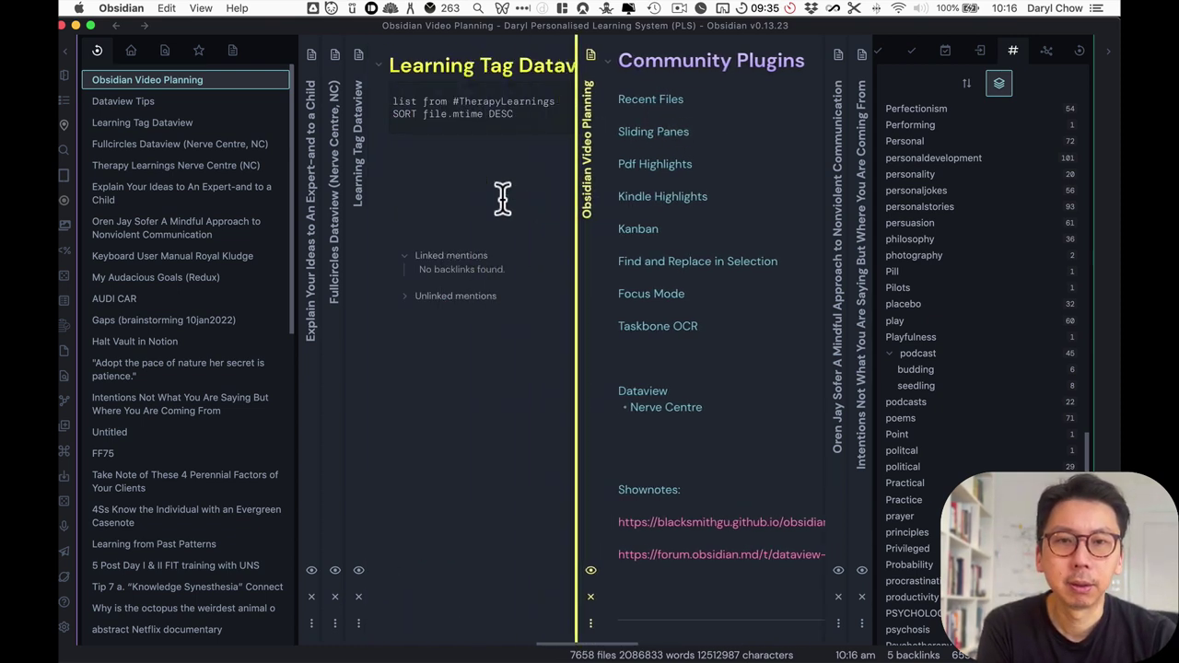
pyautogui.hscroll(-5, 502, 198)
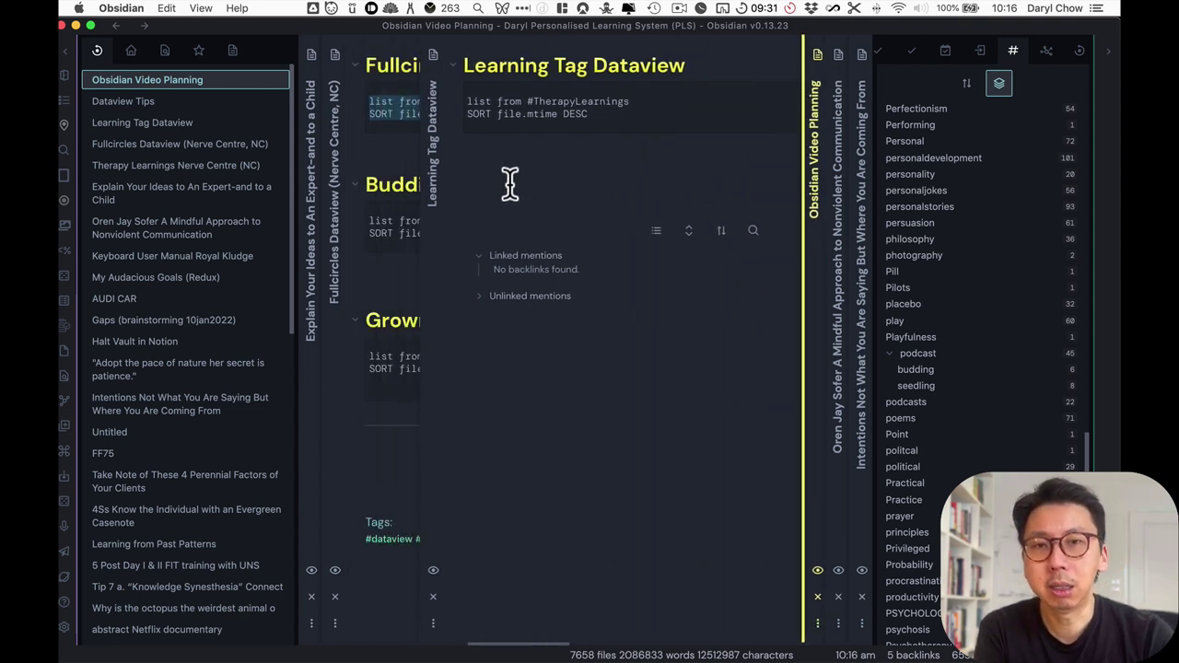
pyautogui.click(509, 184)
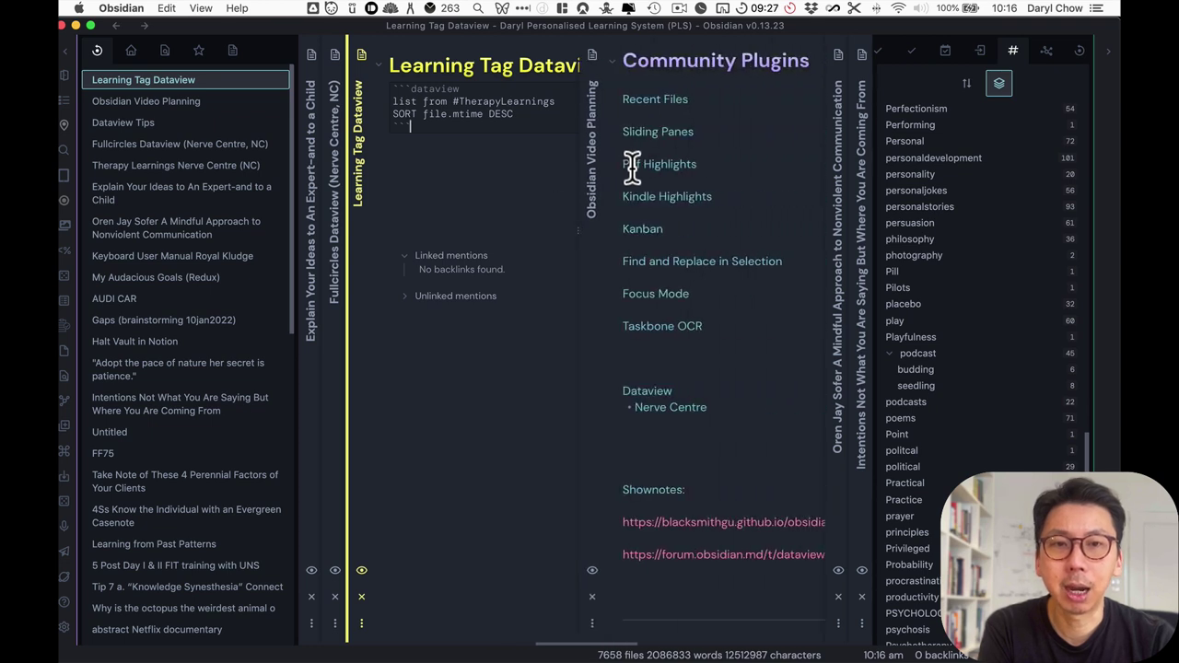
pyautogui.click(632, 164)
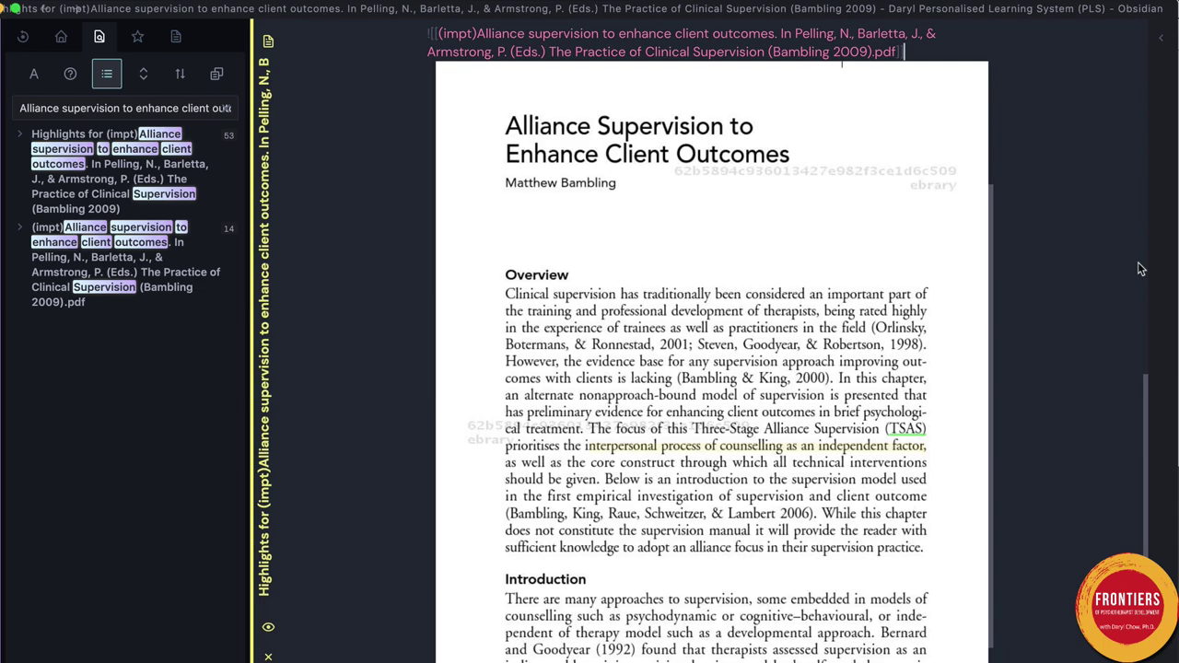
# - Review the extracted highlights above the embedded Alliance Supervision PDF in its highlights note
pyautogui.scroll(6, 1139, 268)
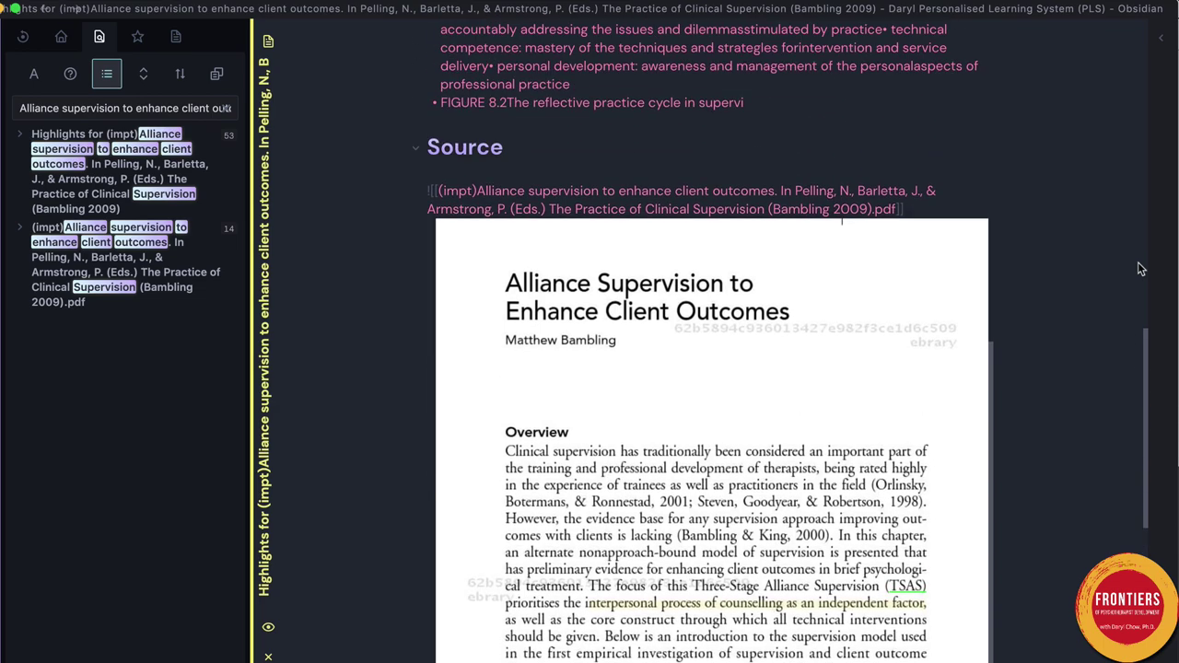
pyautogui.scroll(10, 1140, 268)
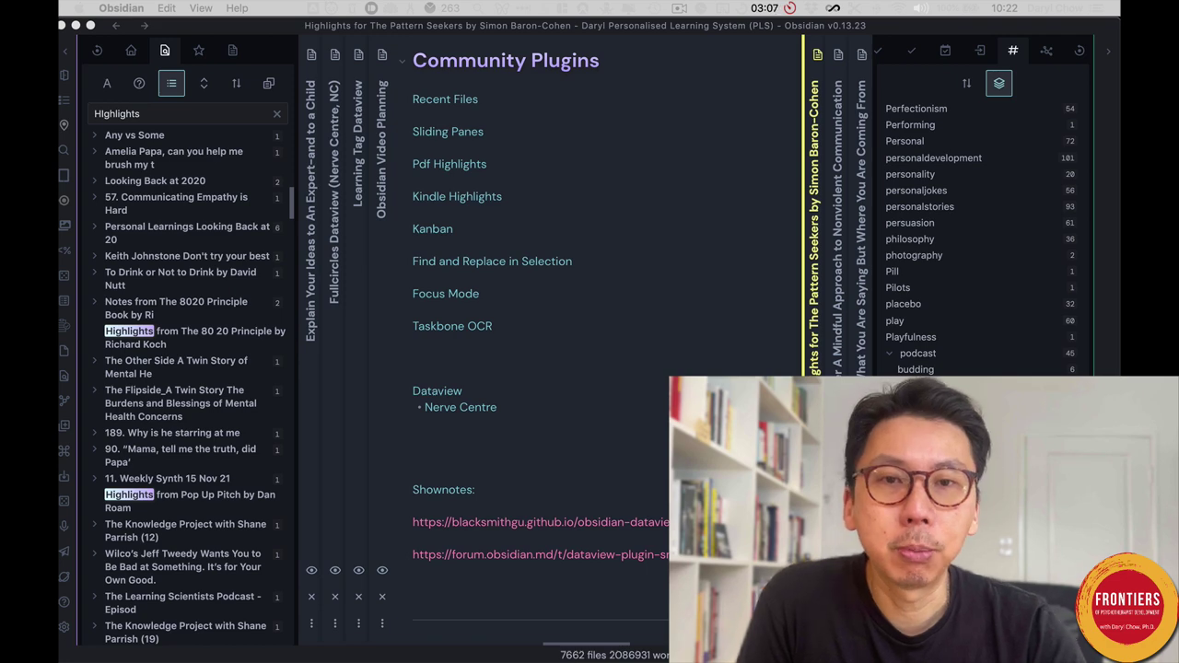
# - Bring the Kindle highlights note for The Pattern Seekers into view and read through its book details and highlighted passages
pyautogui.hscroll(5, 555, 122)
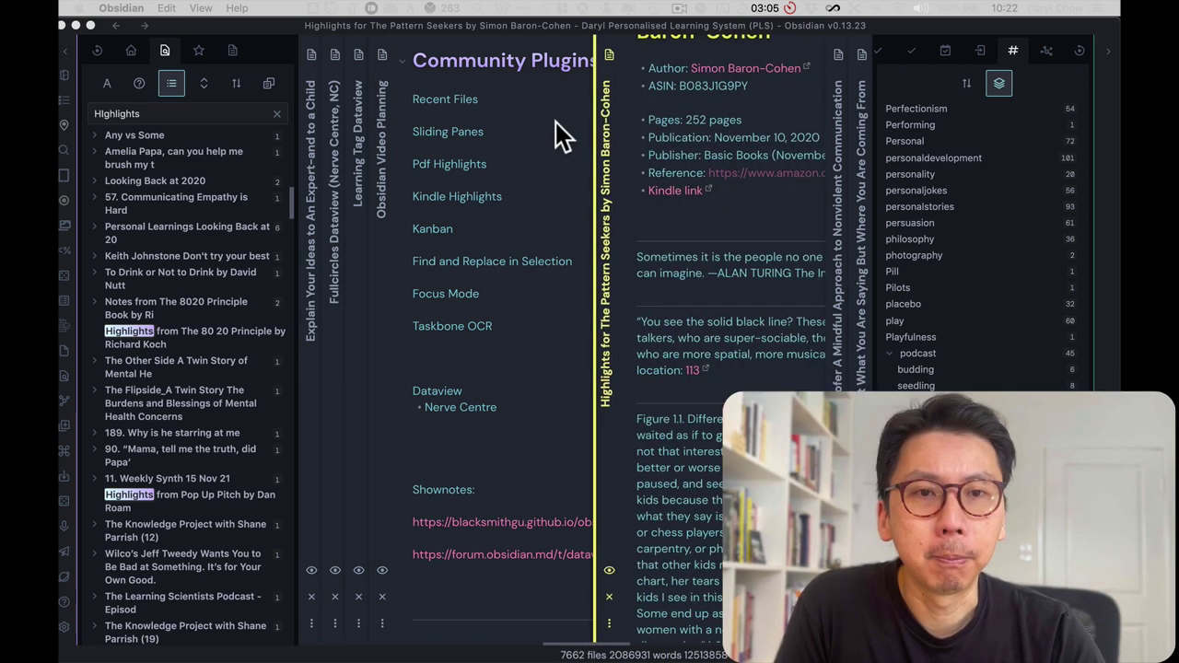
pyautogui.scroll(2, 736, 157)
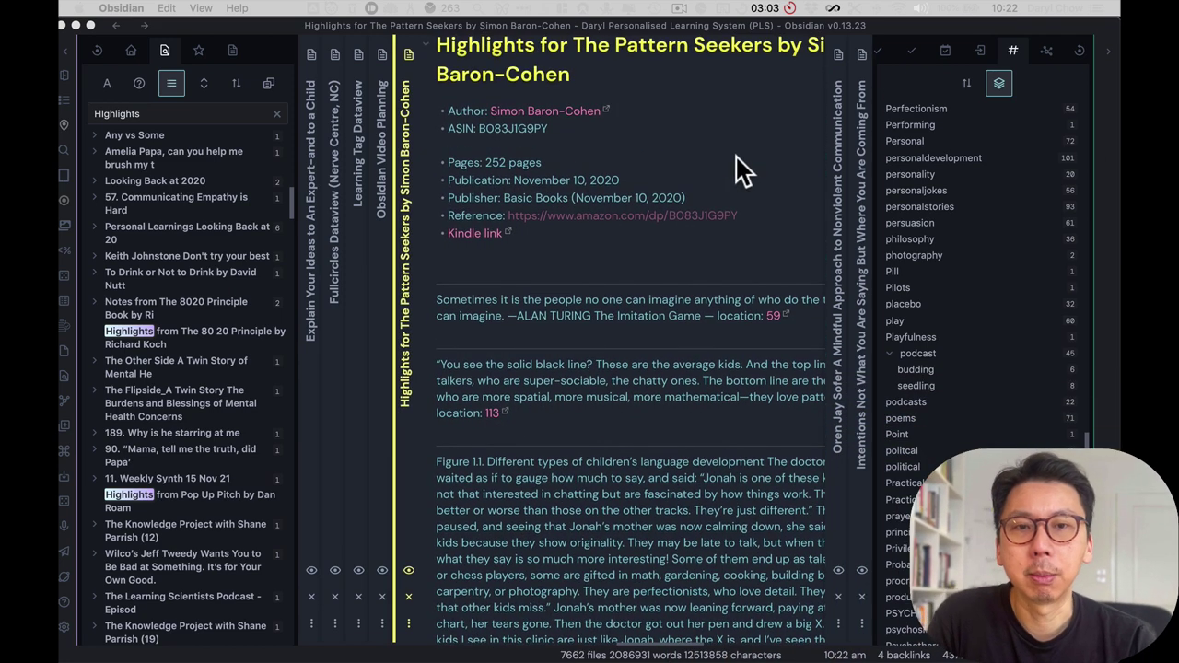
pyautogui.scroll(1, 736, 157)
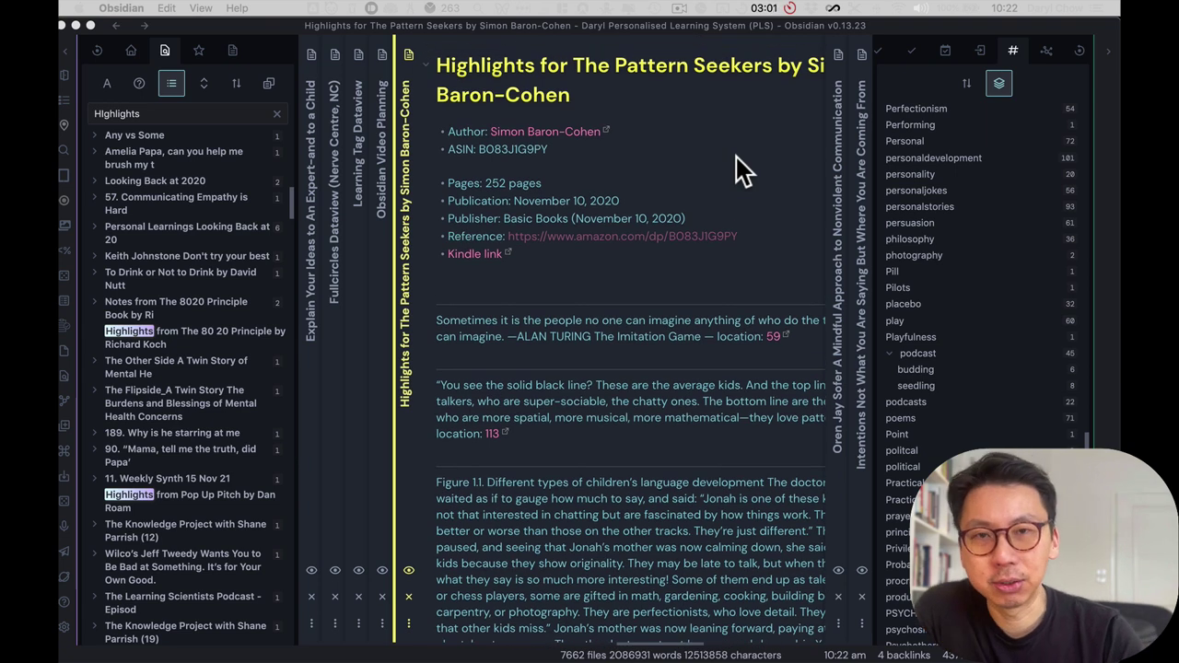
pyautogui.scroll(-4, 736, 157)
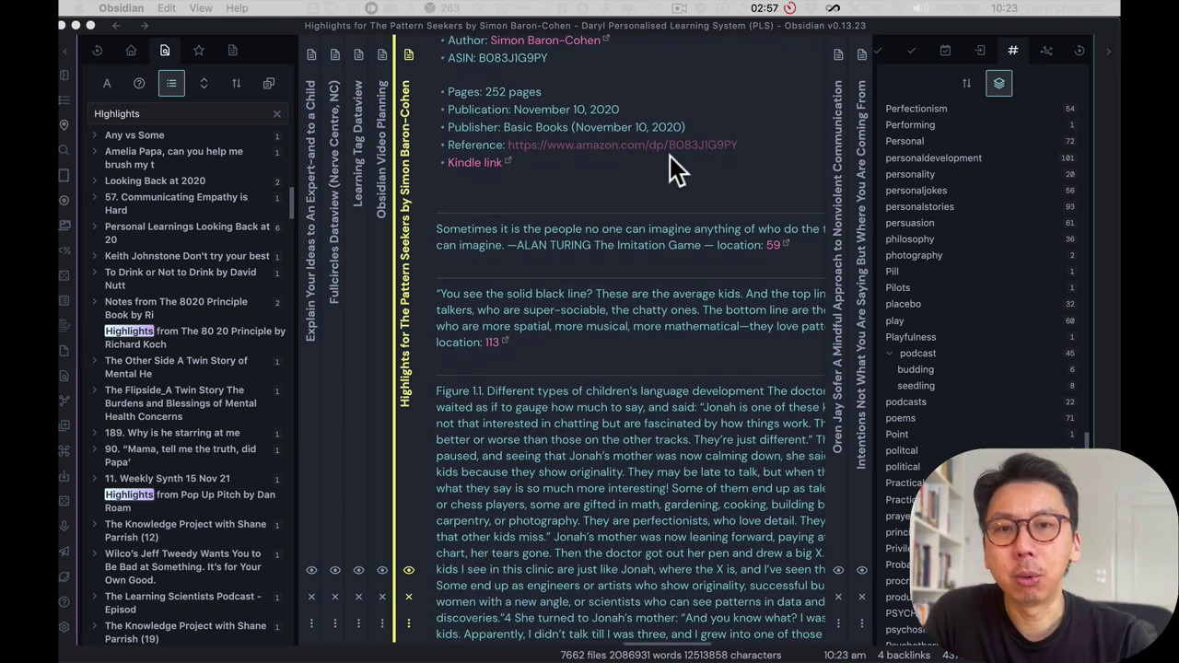
pyautogui.scroll(-10, 670, 157)
pyautogui.scroll(-15, 670, 157)
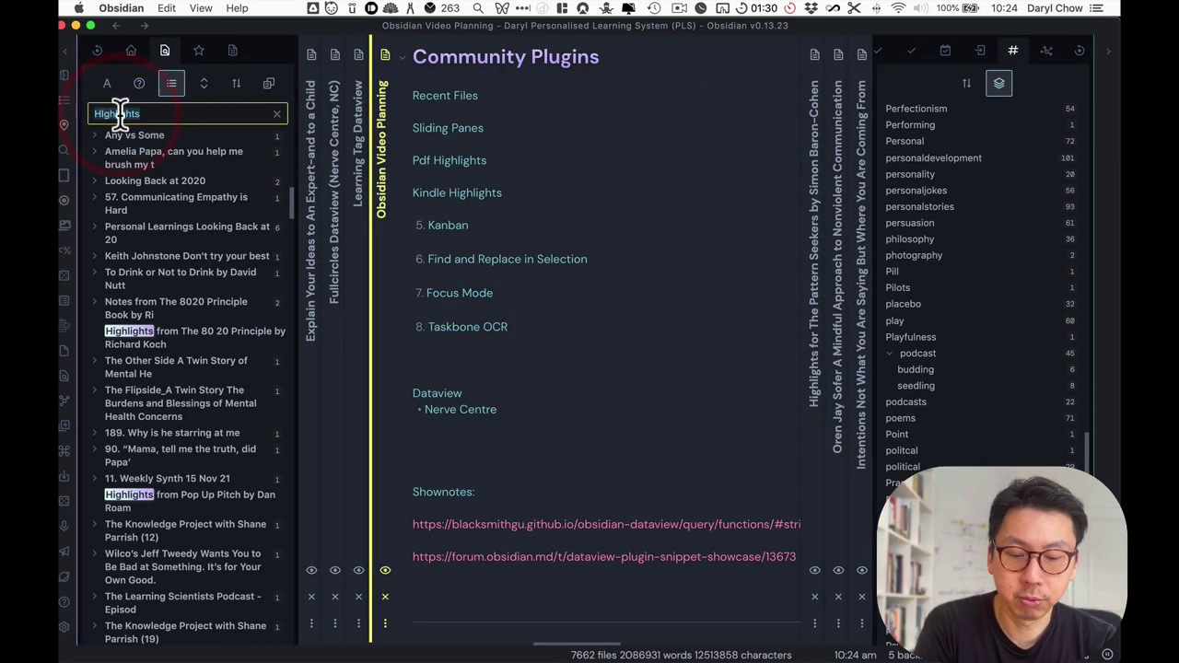
# - Search the vault for "Kanban"
pyautogui.write('Kand')
pyautogui.press('BackSpace')
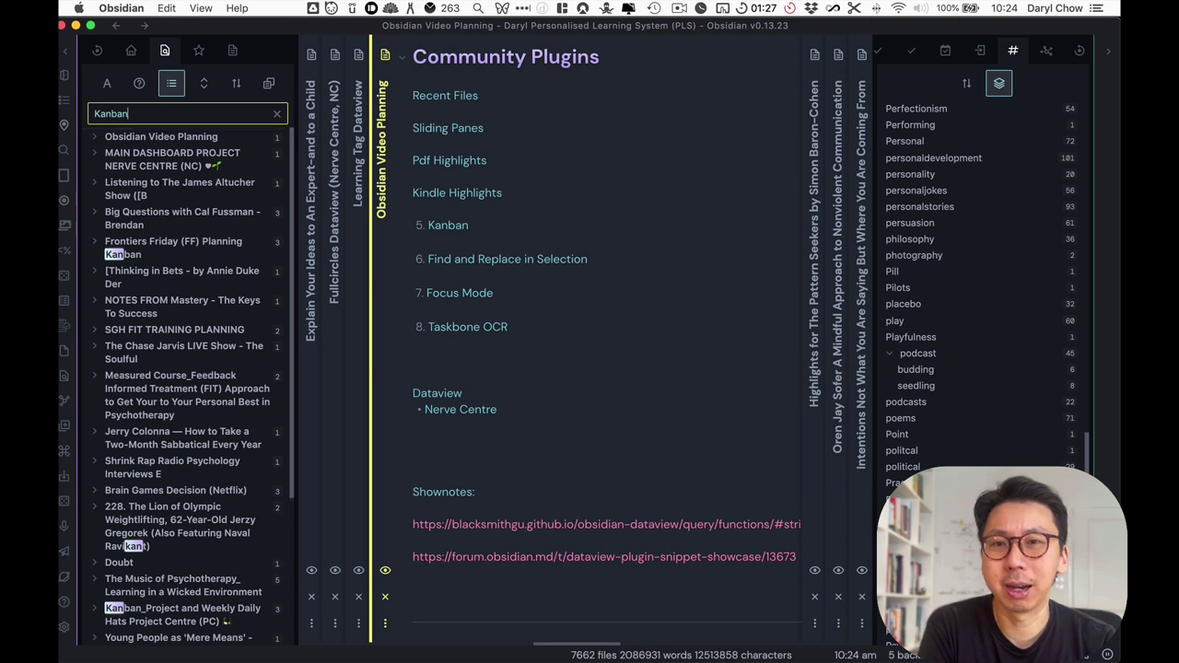
pyautogui.write('ban')
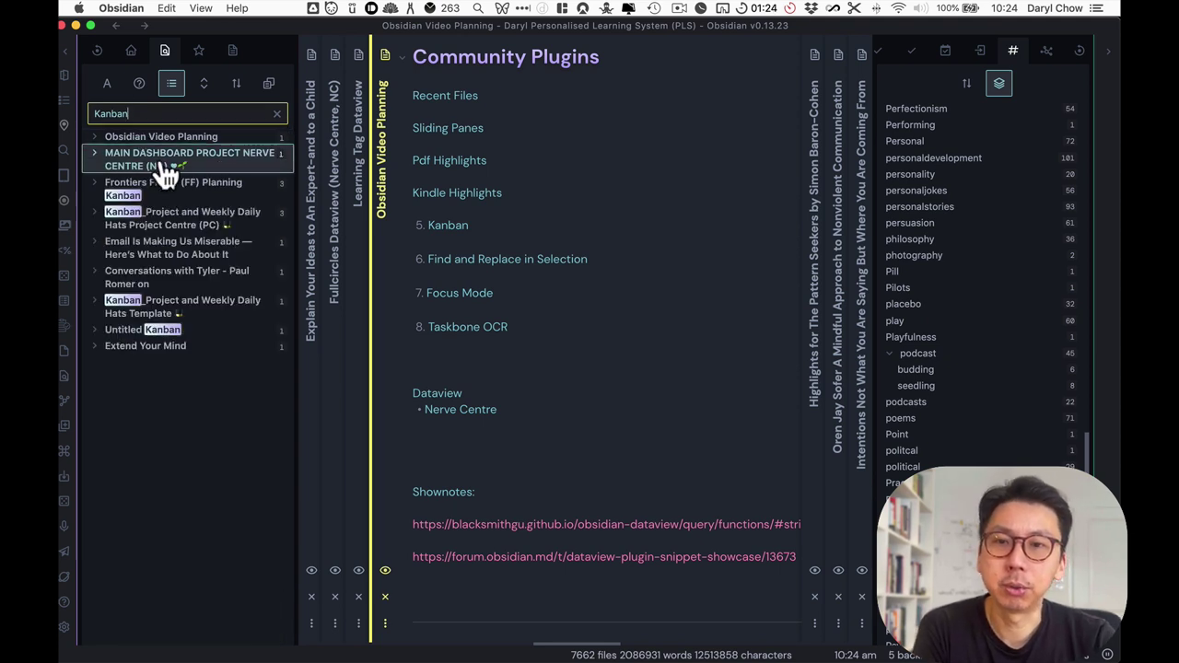
# - Open the Frontiers Friday (FF) Planning Kanban board and look through its Next and Incubating lanes
pyautogui.click(159, 198)
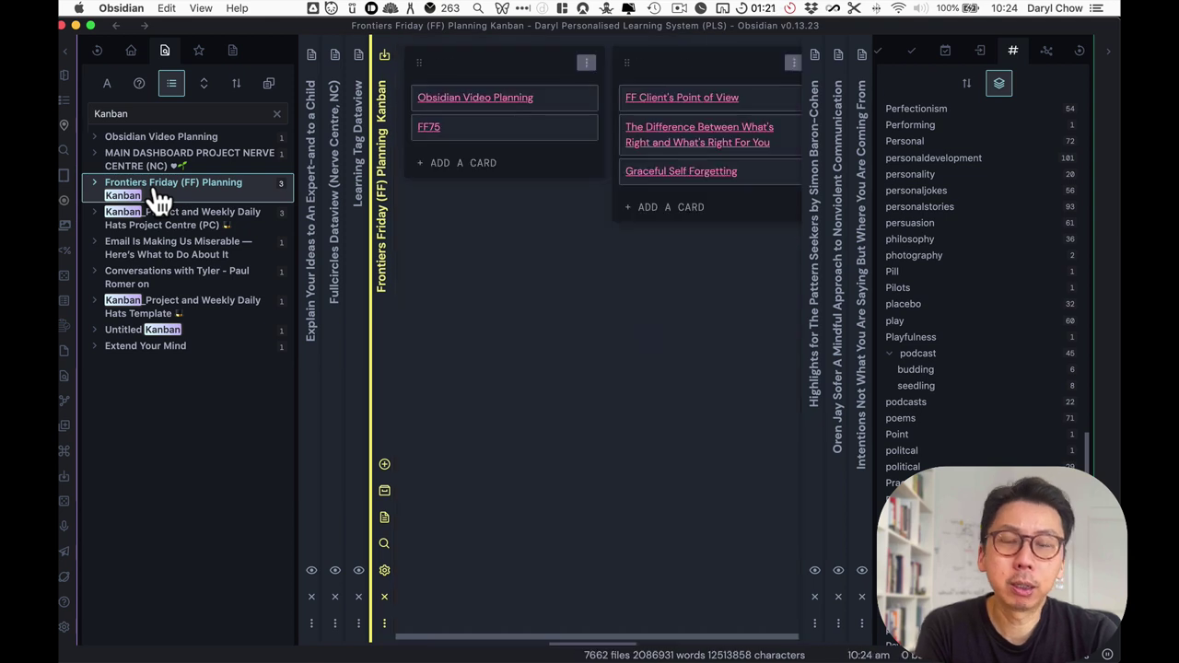
pyautogui.moveTo(158, 198); pyautogui.dragTo(538, 267)
pyautogui.hscroll(2, 488, 243)
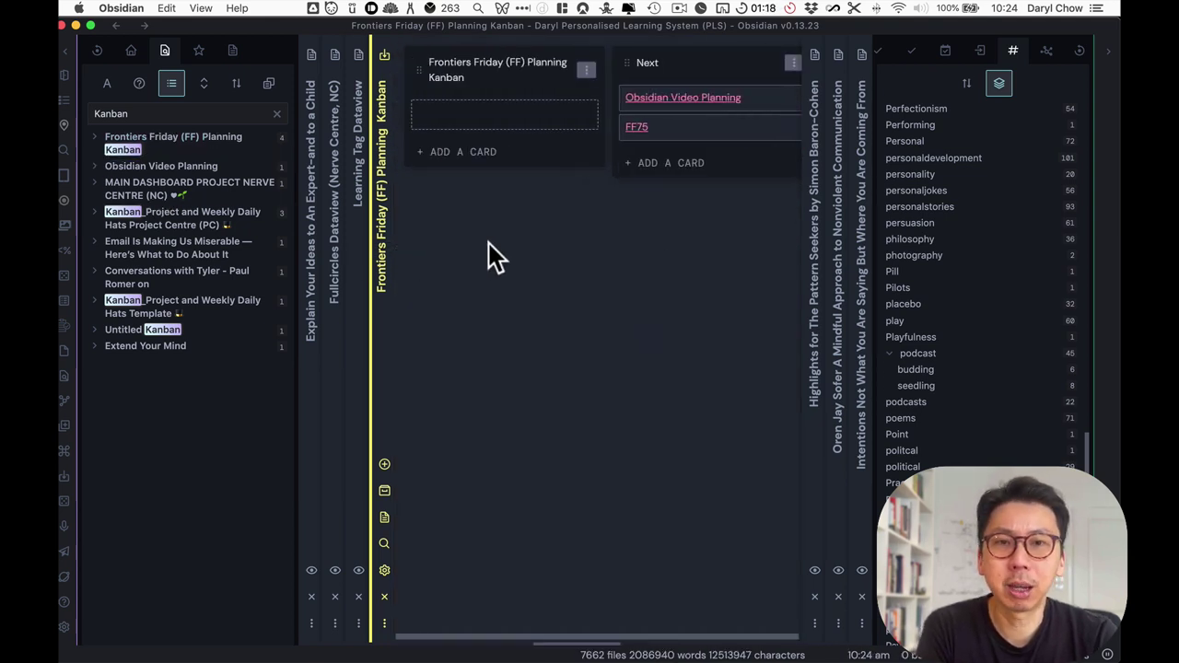
pyautogui.hscroll(3, 488, 244)
pyautogui.hscroll(1, 488, 243)
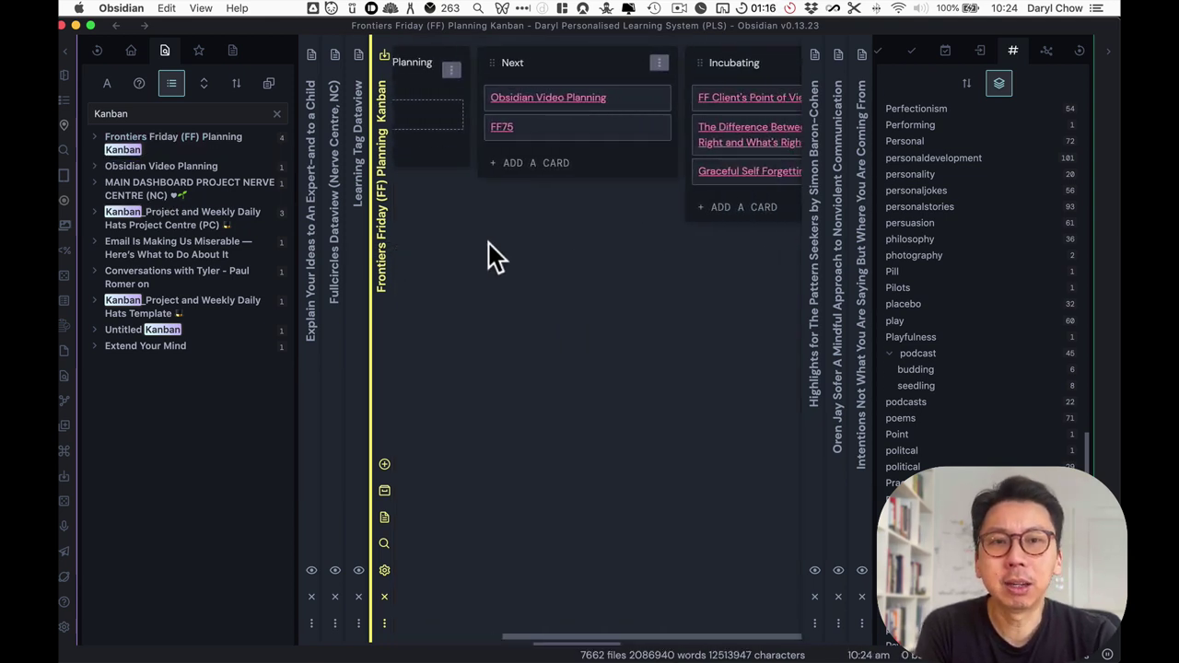
pyautogui.hscroll(-3, 576, 120)
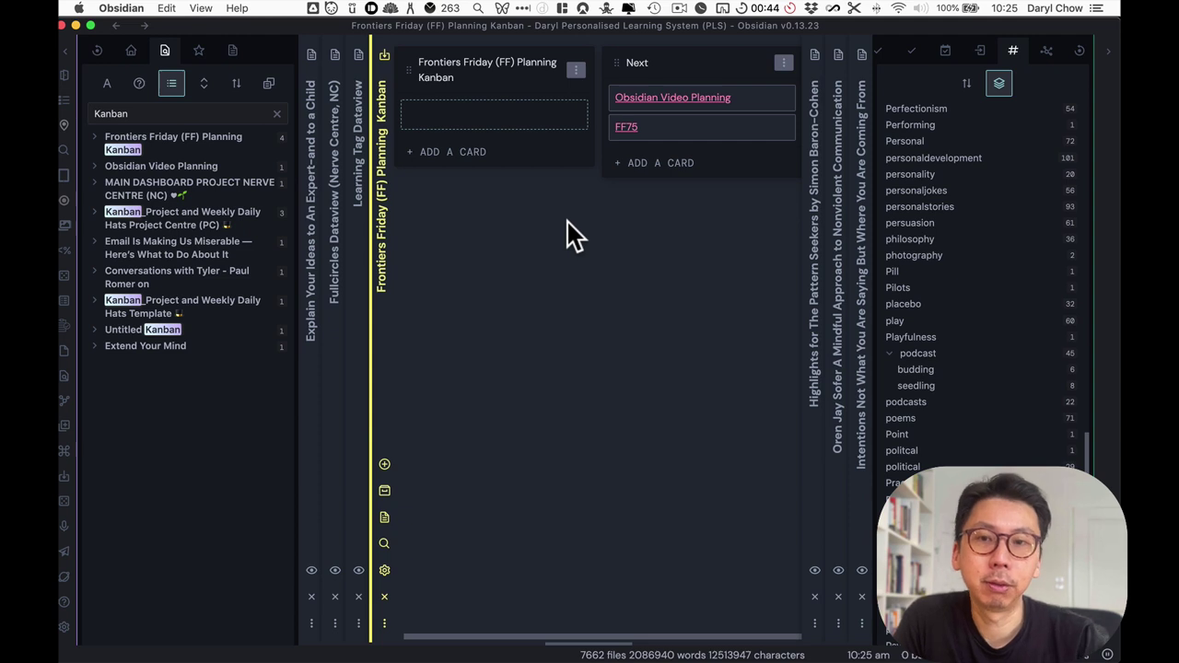
# - Open the Kanban_Project and Weekly Daily Hats Project Centre (PC) board and look across its lanes
pyautogui.click(175, 219)
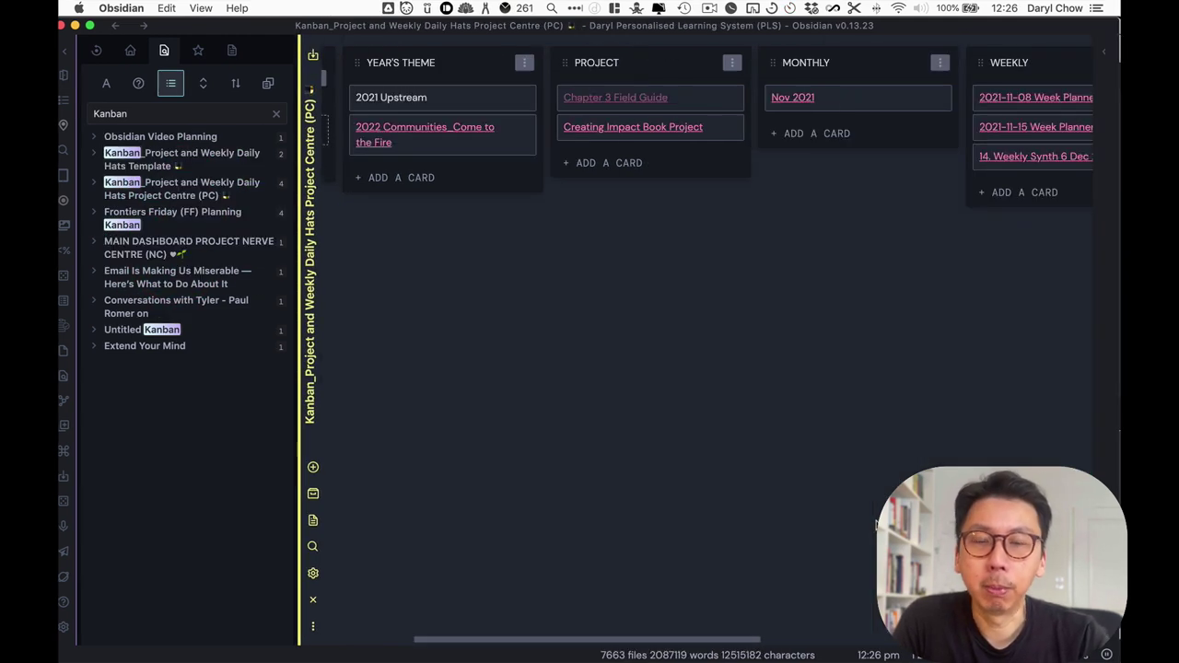
pyautogui.hscroll(5, 876, 524)
pyautogui.hscroll(2, 876, 524)
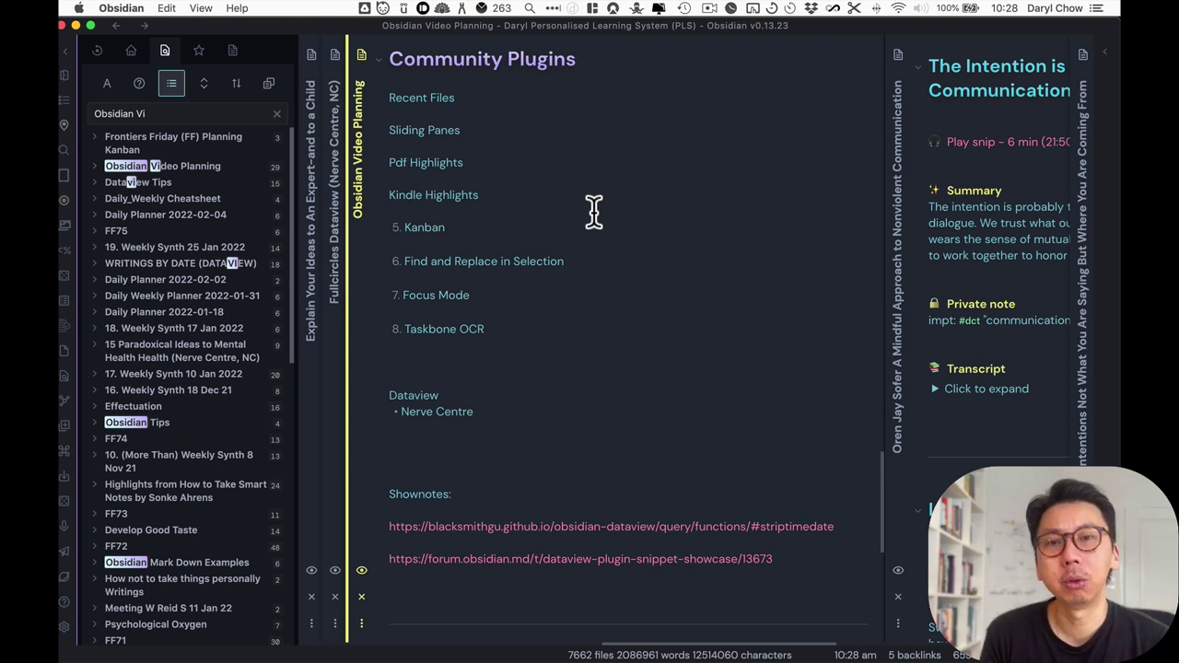
# - Bring the A Mindful Approach to Nonviolent Communication note into focus and open the find function within it
pyautogui.click(594, 211)
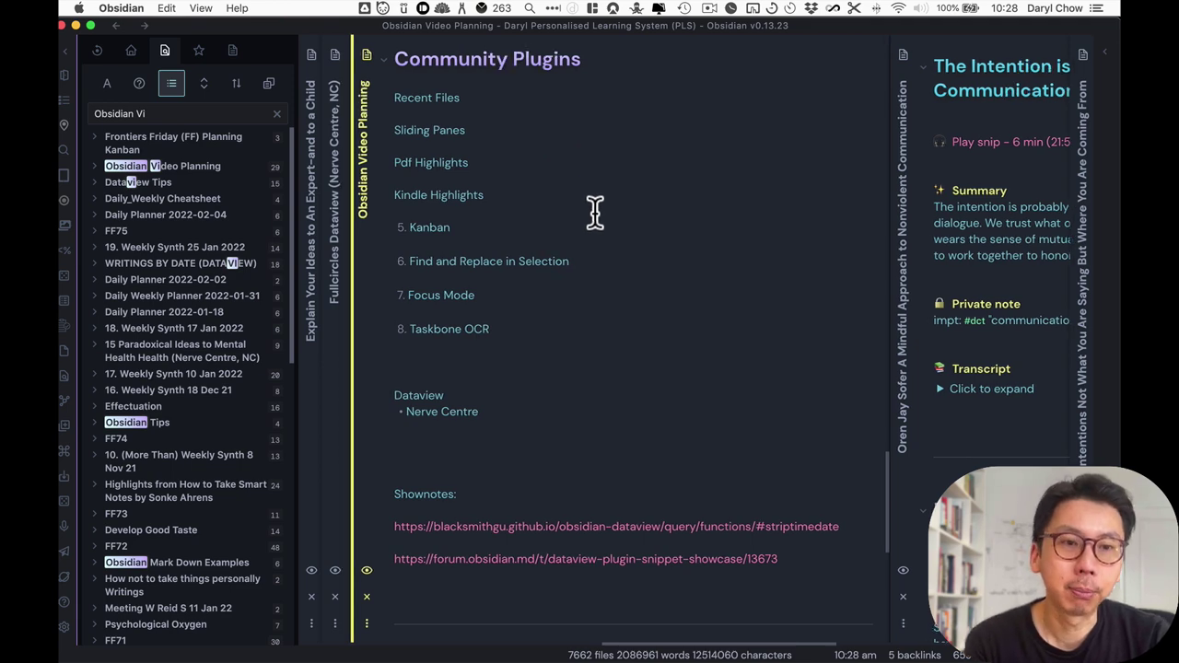
pyautogui.hscroll(5, 594, 211)
pyautogui.click(670, 217)
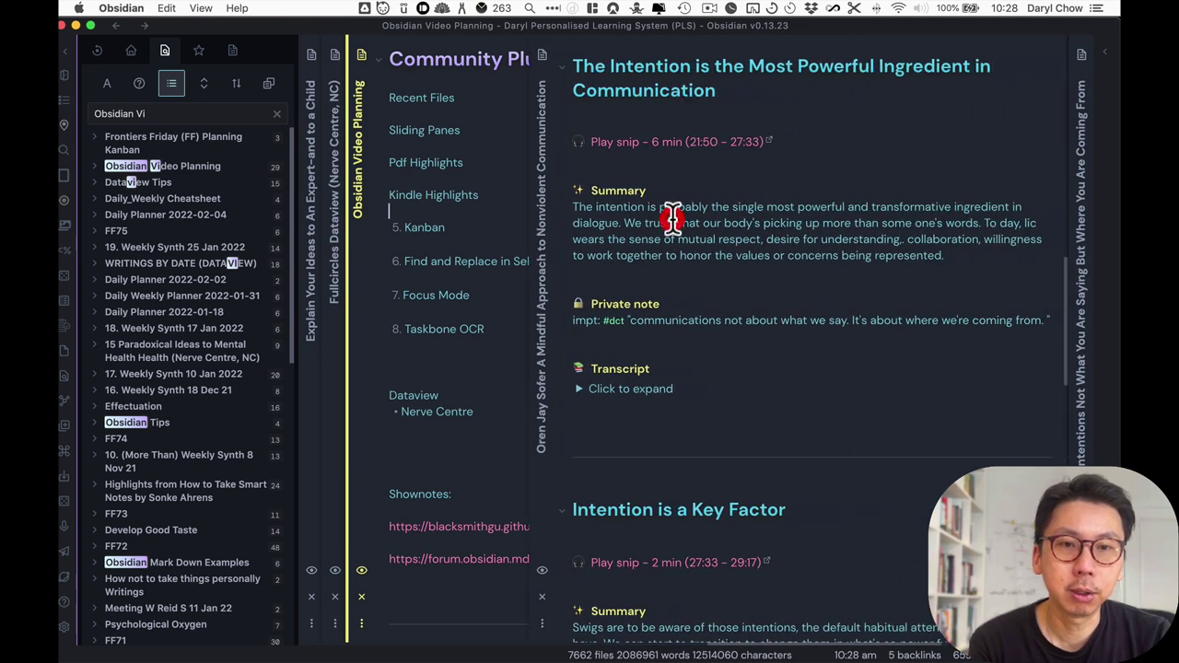
pyautogui.scroll(-3, 673, 217)
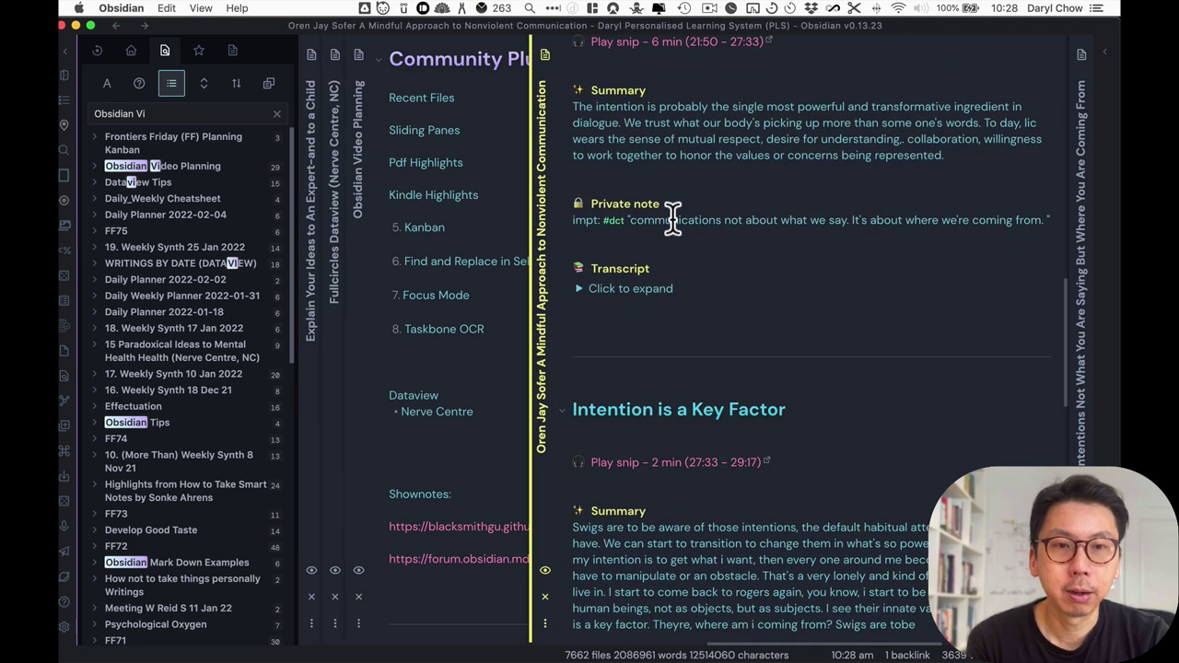
pyautogui.press('super+f')
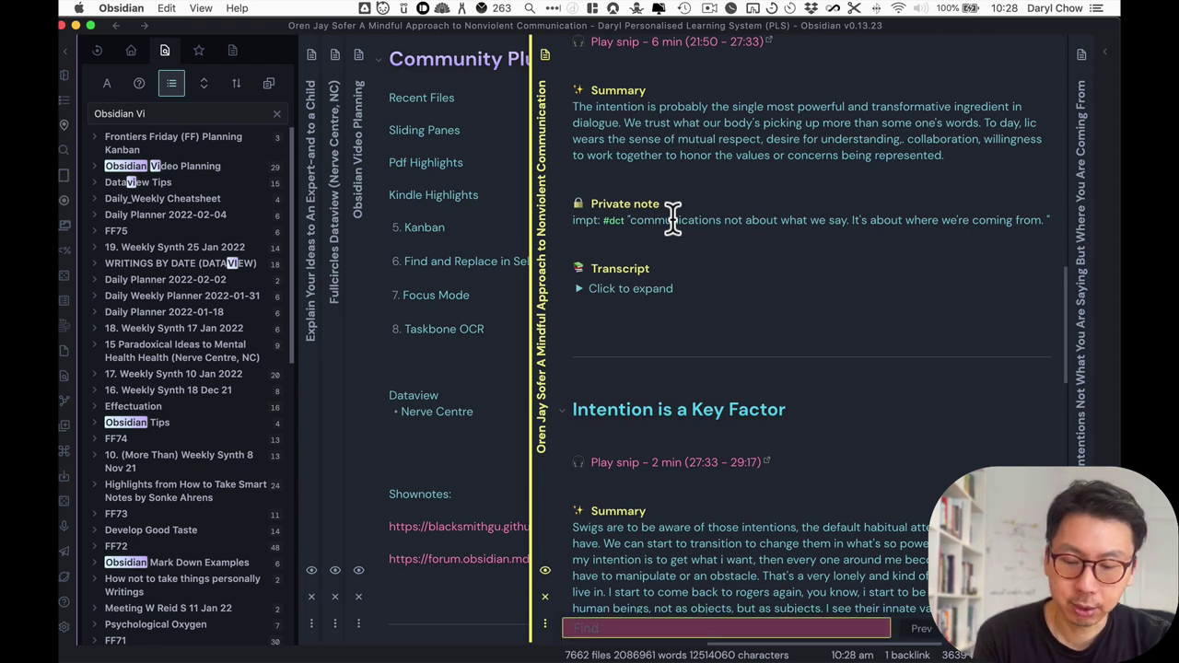
pyautogui.scroll(-6, 672, 221)
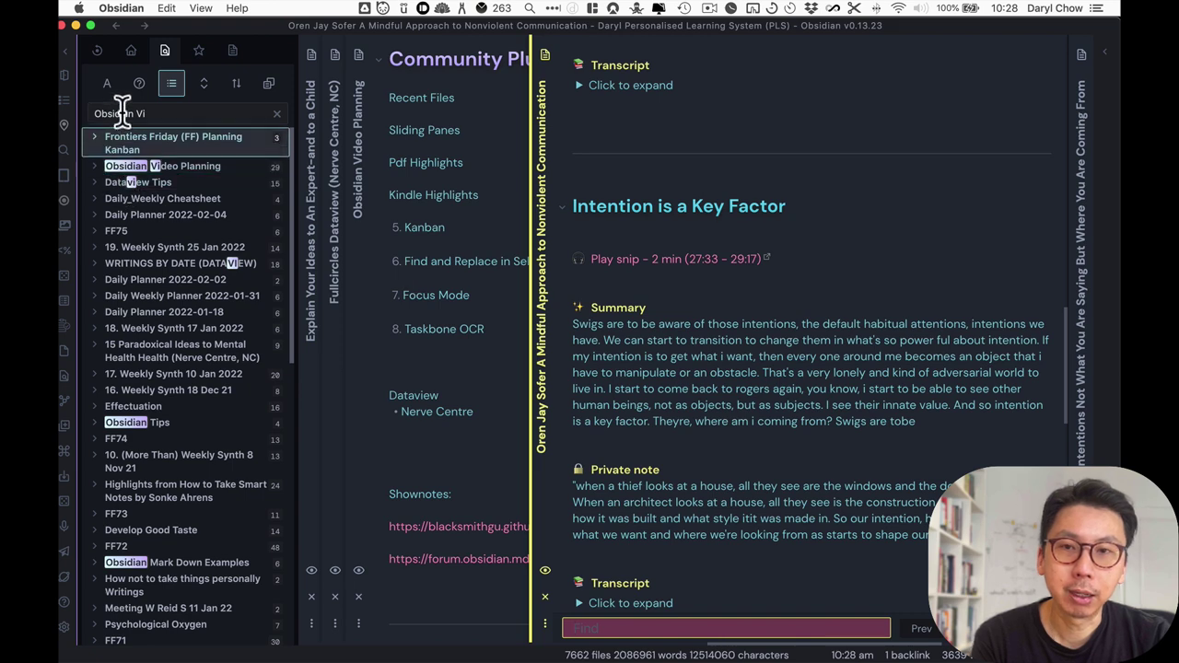
# - Clear the vault-wide search query and return to the find field of the Nonviolent Communication note
pyautogui.click(100, 111)
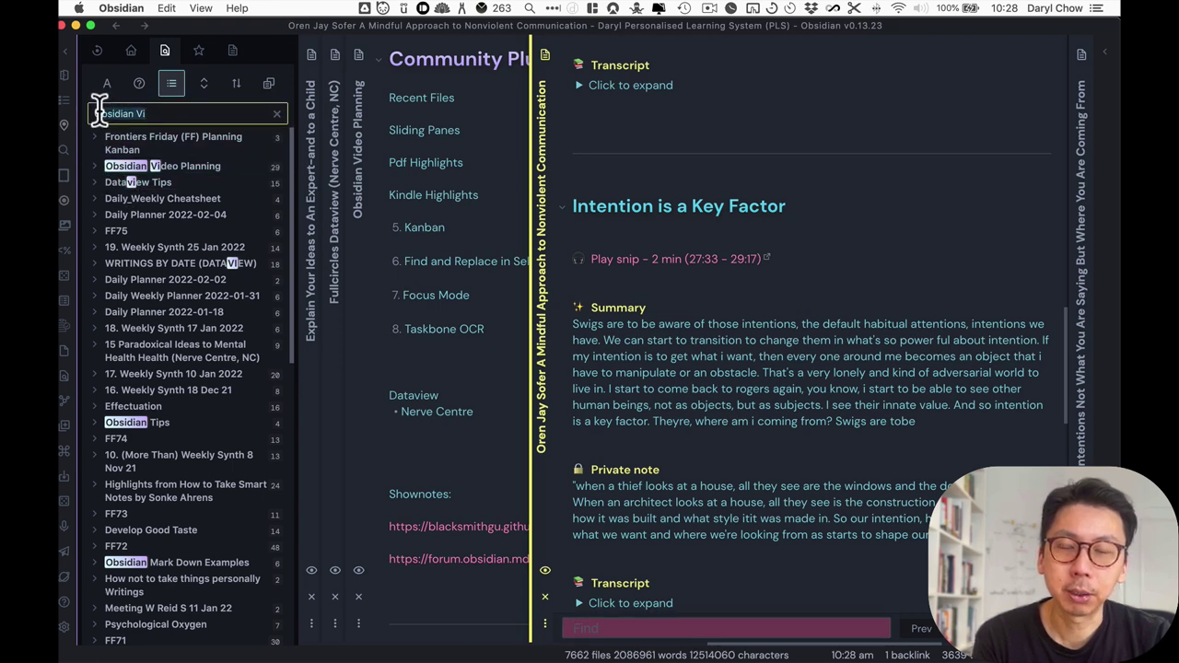
pyautogui.tripleClick(97, 109)
pyautogui.write('O')
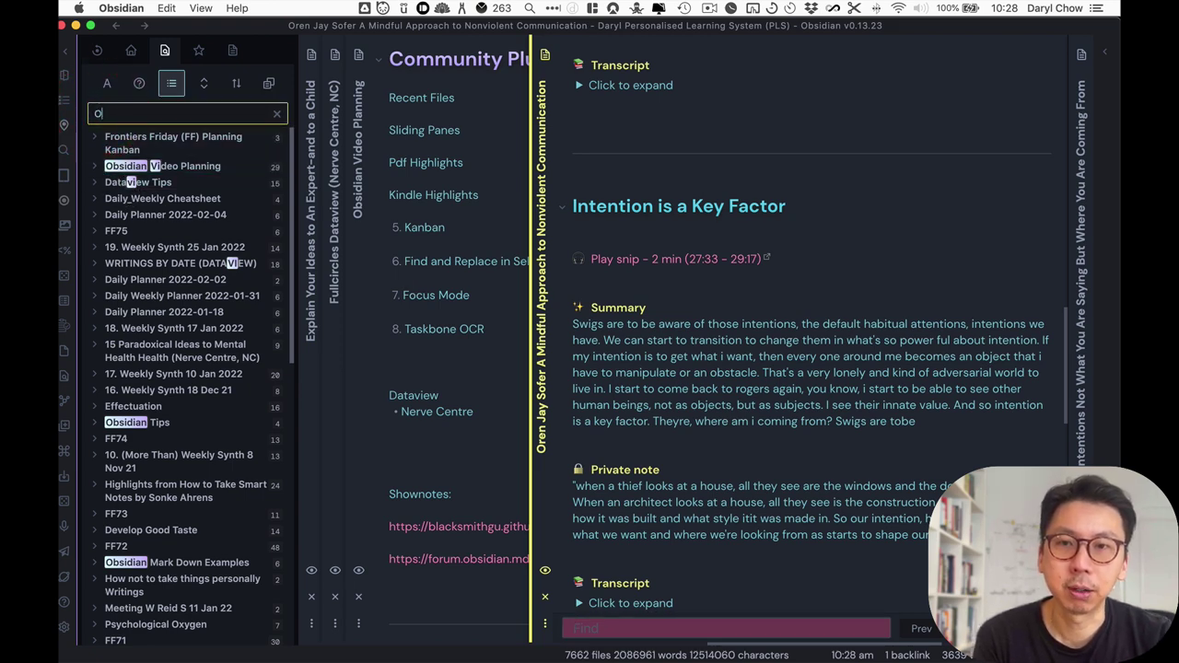
pyautogui.press('BackSpace')
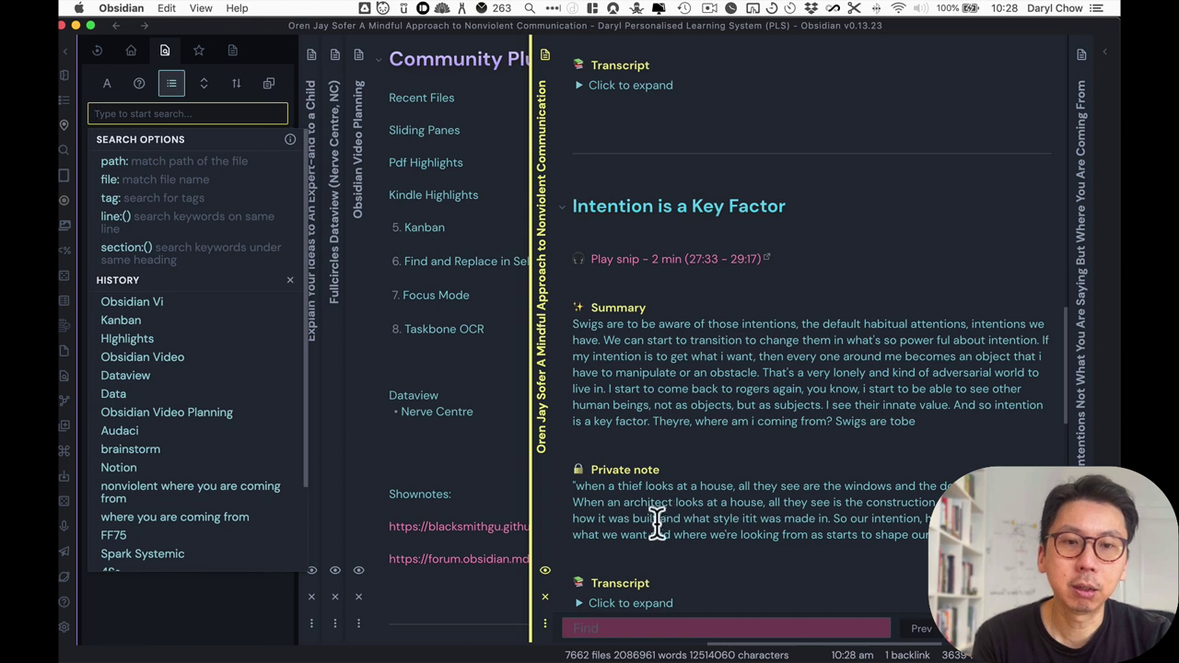
pyautogui.click(603, 628)
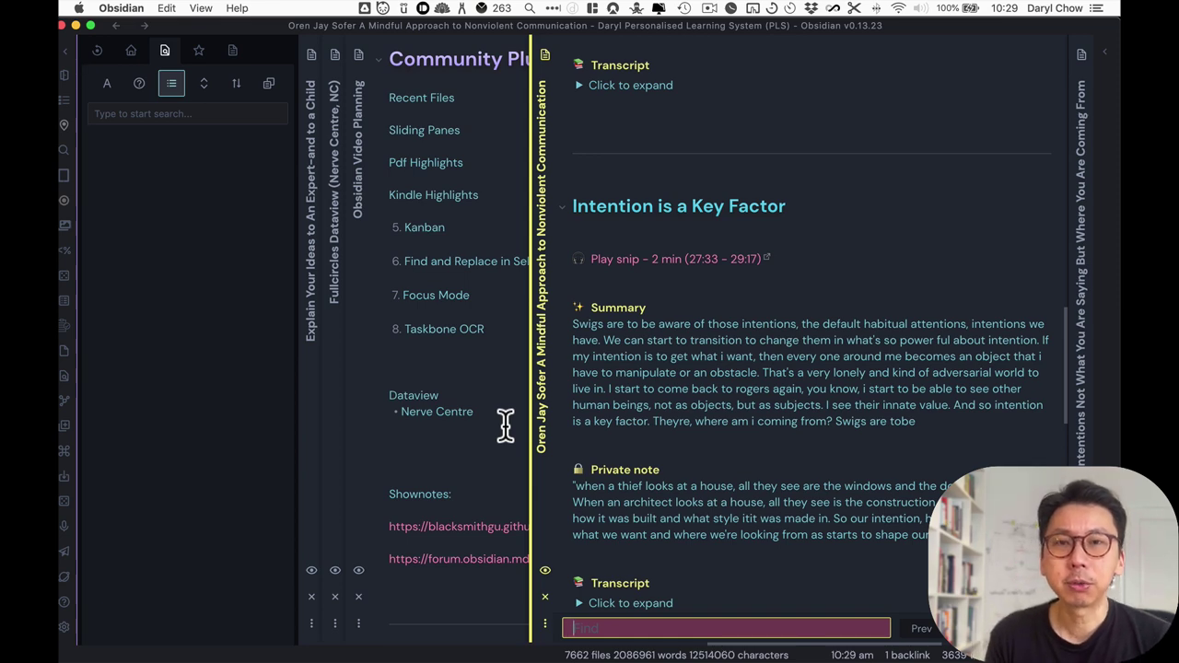
# - Find the Focus Mode commands by searching for "focus" and run Toggle Super Focus Mode (Active pane only)
pyautogui.press('super+p')
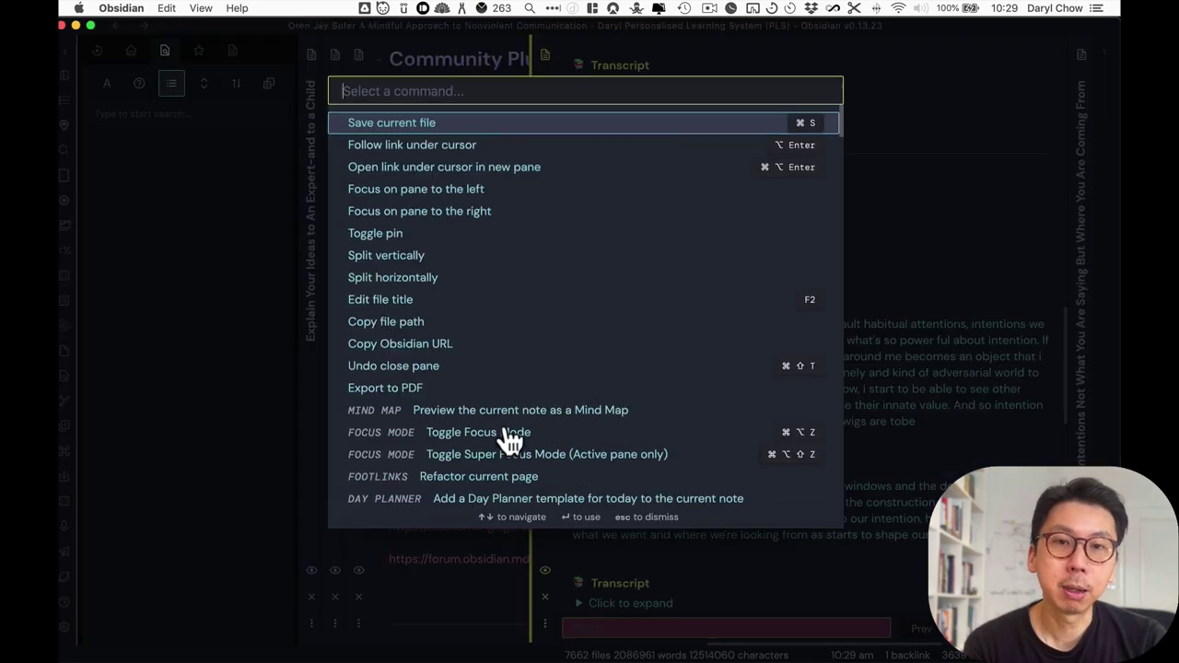
pyautogui.write('focus')
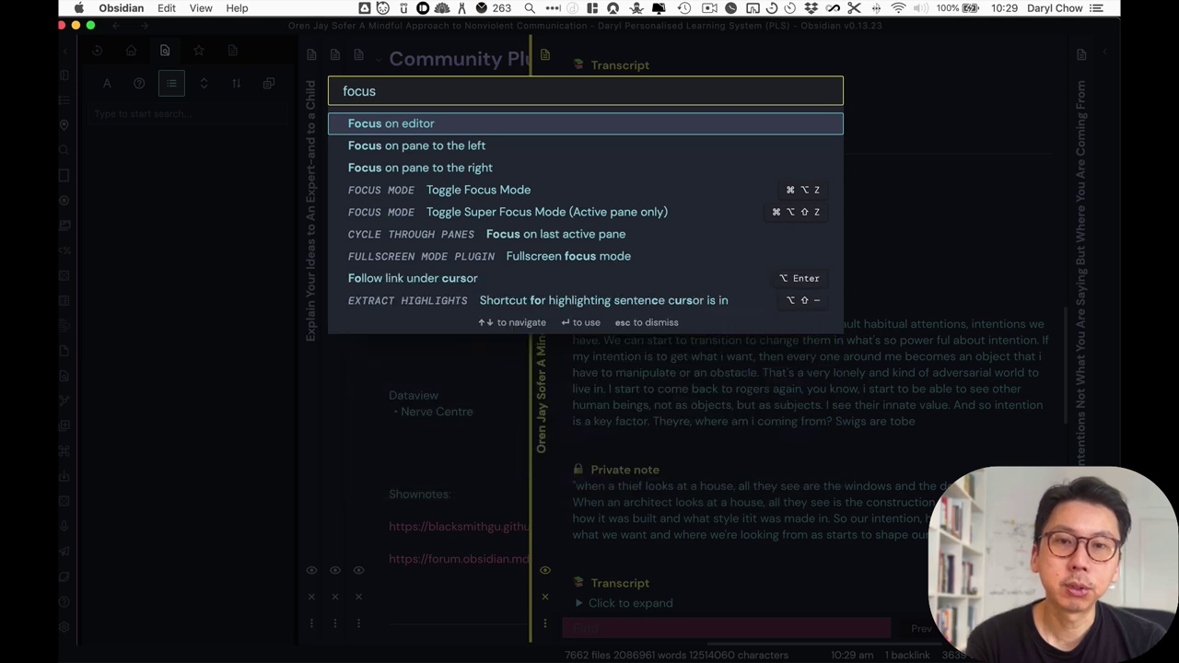
pyautogui.press('Down')
pyautogui.press('Down')
pyautogui.press('Down')
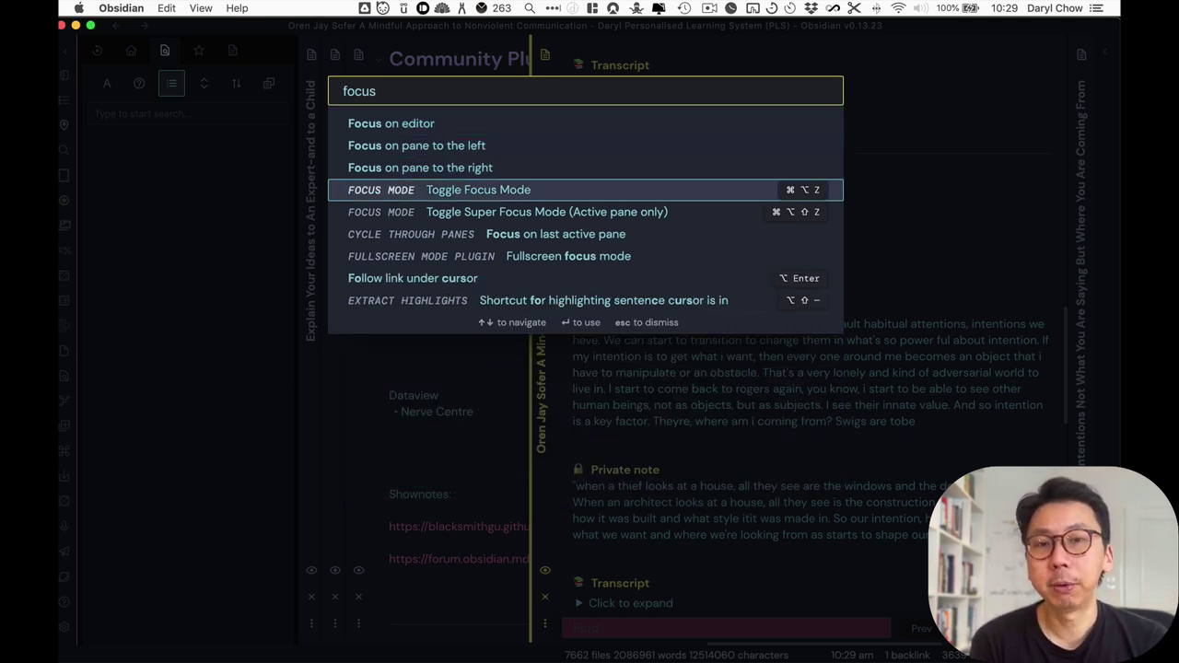
pyautogui.press('Down')
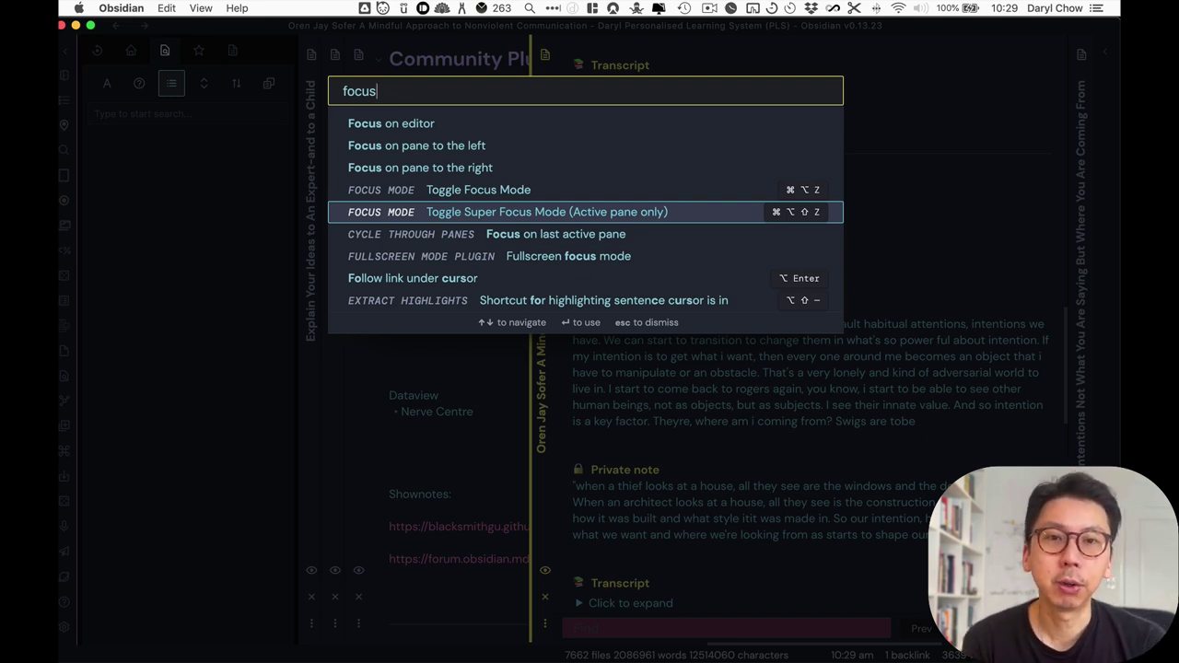
pyautogui.press('Return')
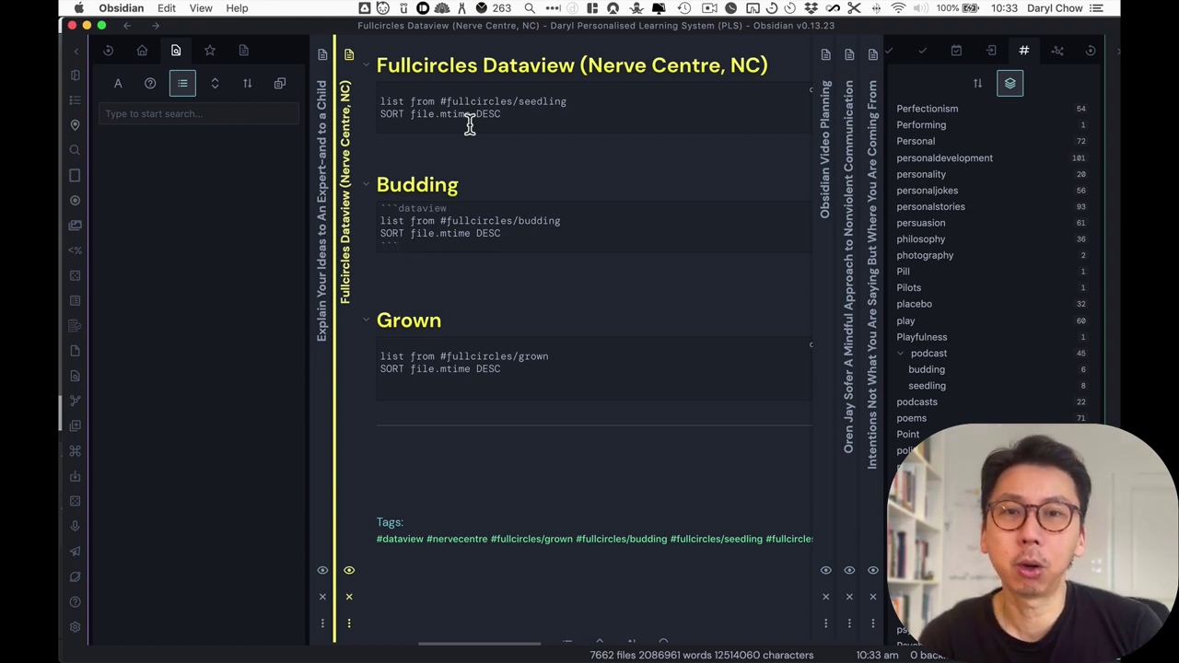
# - Point out the seedling, budding and grown tags in the three queries of the Fullcircles Dataview note
pyautogui.click(524, 101)
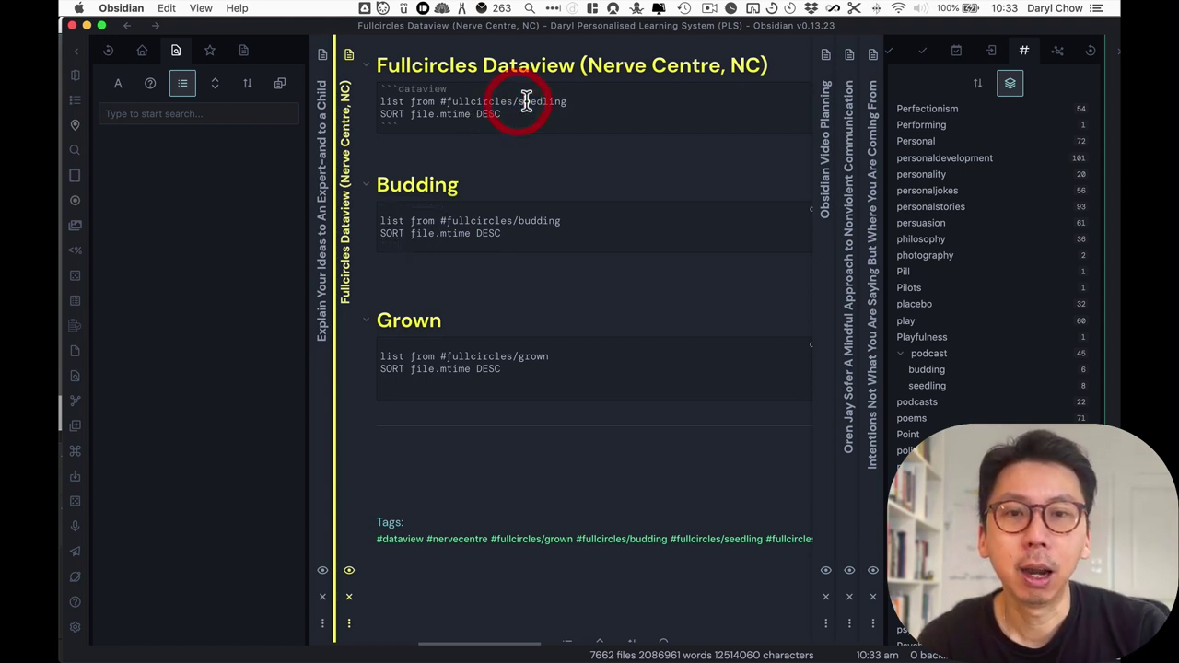
pyautogui.doubleClick(533, 221)
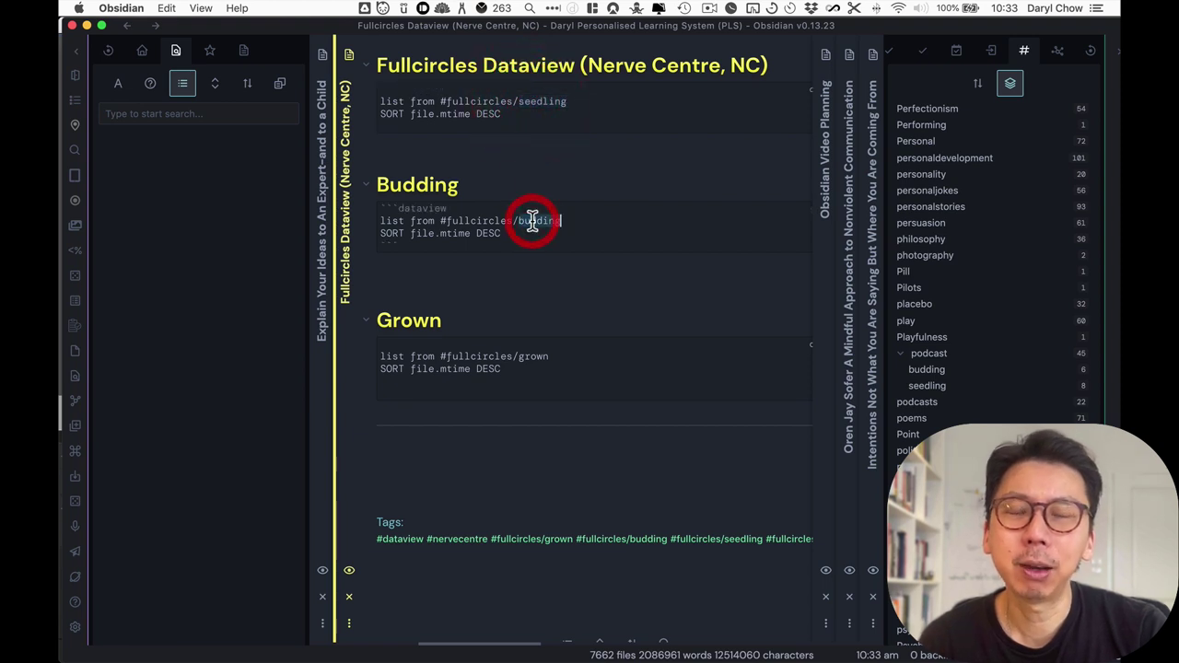
pyautogui.doubleClick(532, 356)
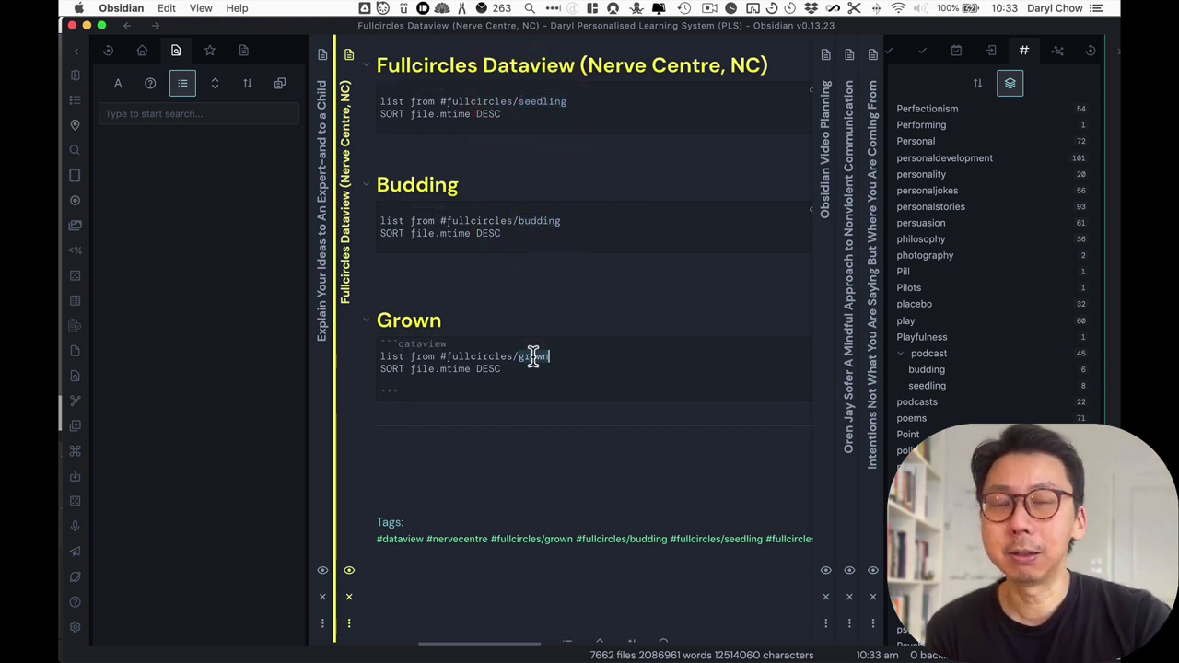
pyautogui.click(421, 155)
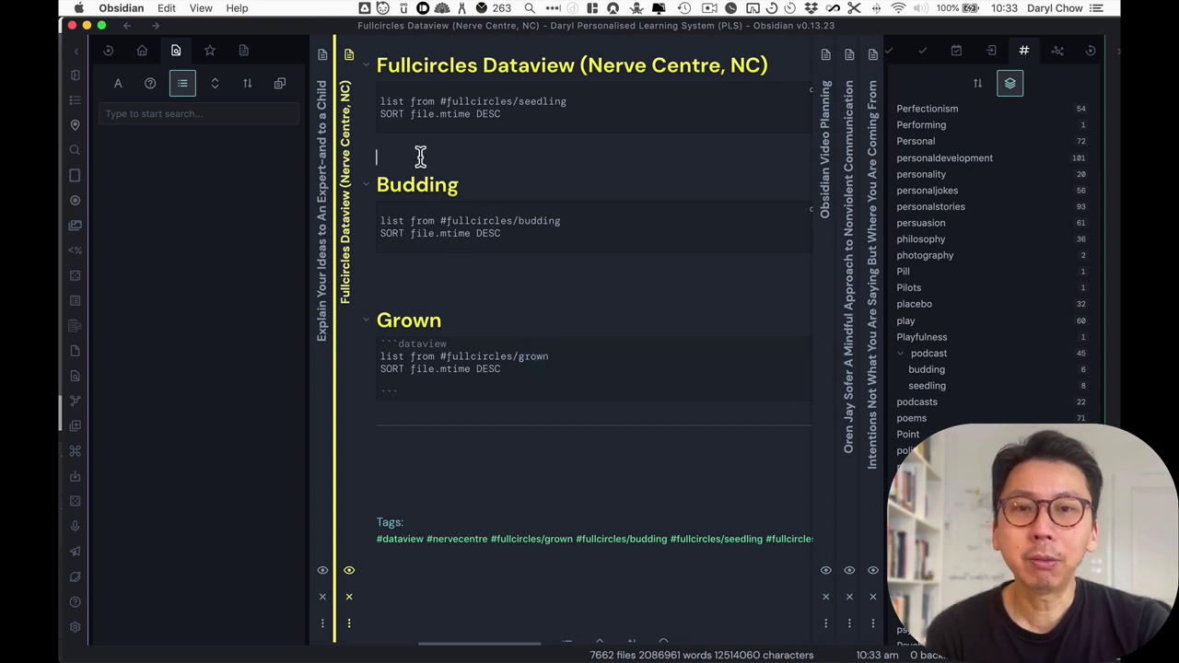
# - Show the opening backticks of the seedling dataview block by selecting them, and place the cursor in its list line
pyautogui.click(409, 92)
pyautogui.moveTo(381, 88); pyautogui.dragTo(397, 89)
pyautogui.click(397, 89)
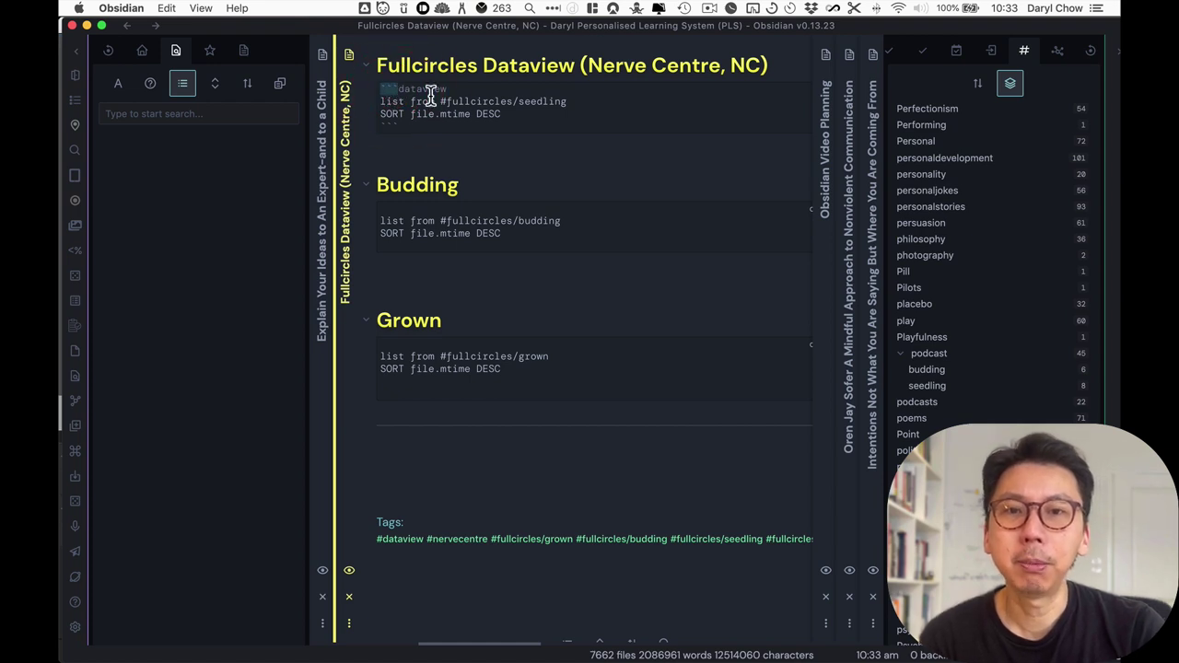
pyautogui.click(394, 104)
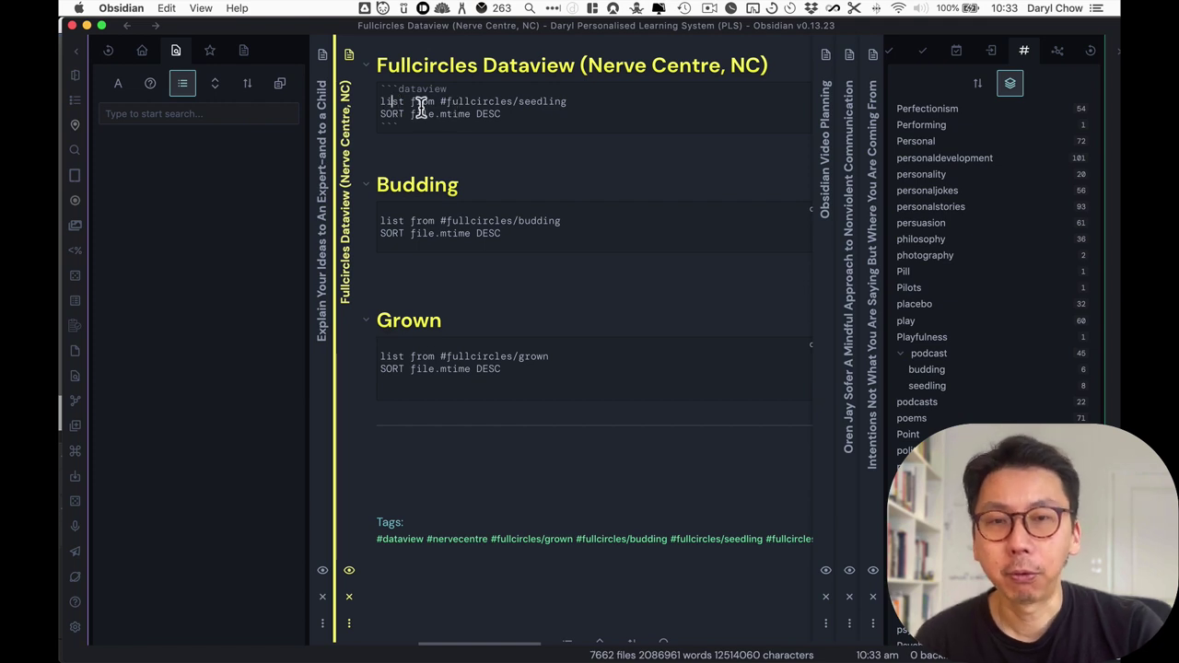
# - Point out the #fullcircles/seedling tag in the first query and the Budding query's list and sort lines by selecting them
pyautogui.moveTo(441, 101); pyautogui.dragTo(568, 100)
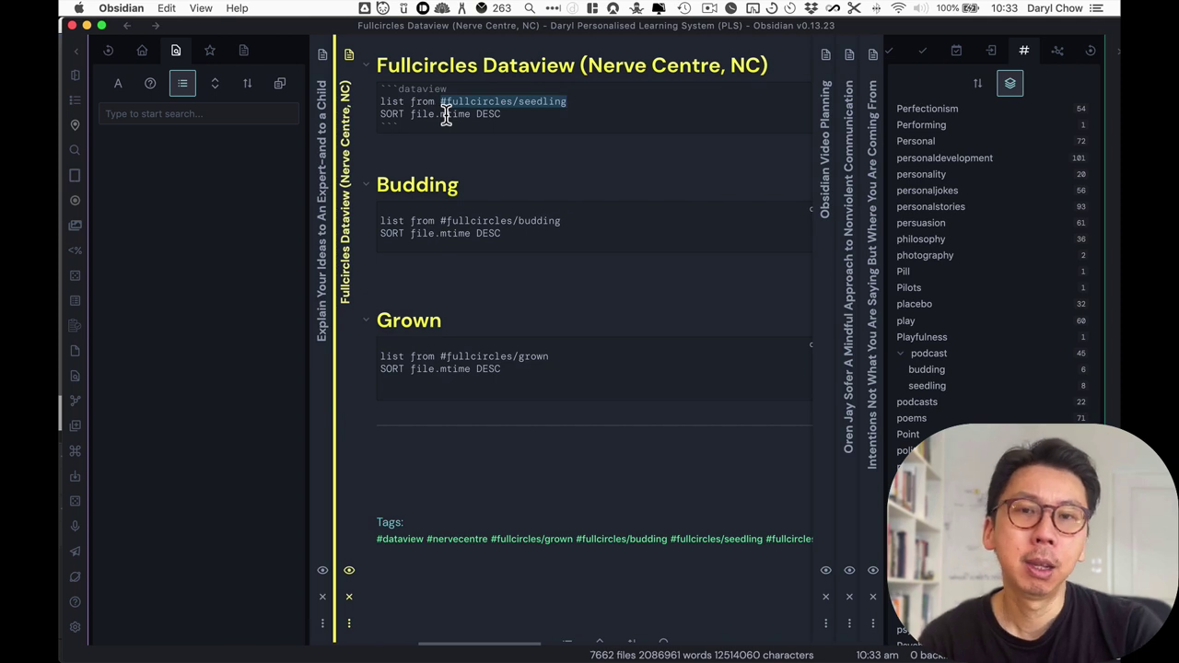
pyautogui.doubleClick(488, 113)
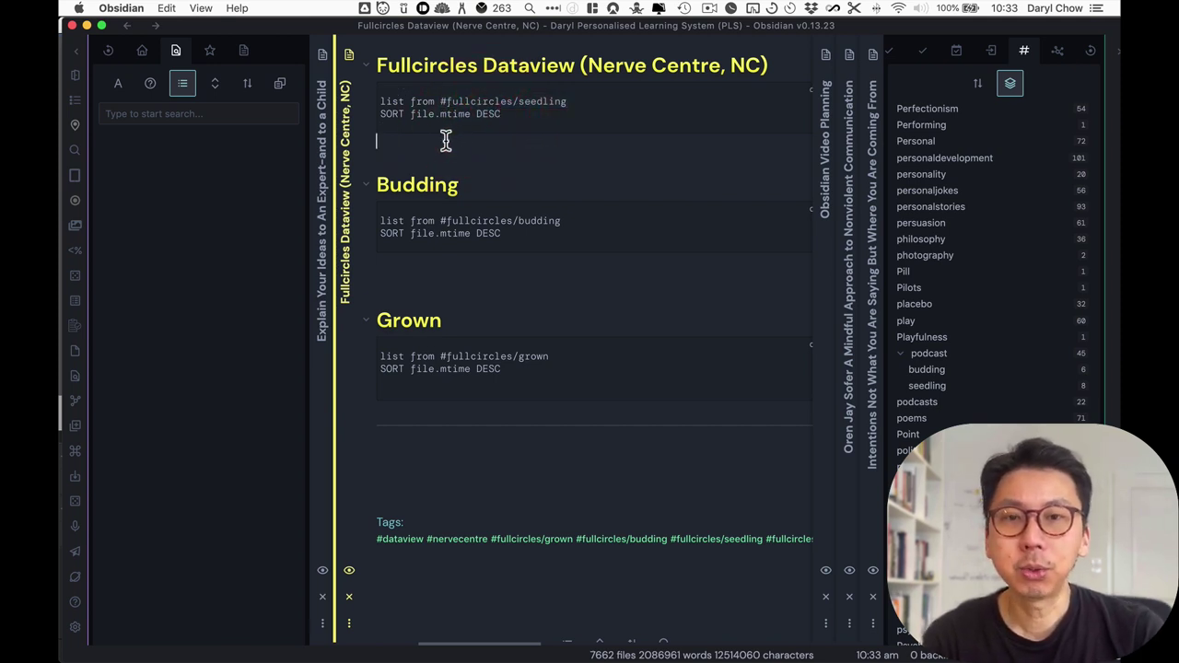
pyautogui.keyDown('shift'); pyautogui.click(412, 107); pyautogui.keyUp('shift')
pyautogui.keyDown('shift'); pyautogui.click(390, 97); pyautogui.keyUp('shift')
pyautogui.moveTo(384, 220); pyautogui.dragTo(493, 269)
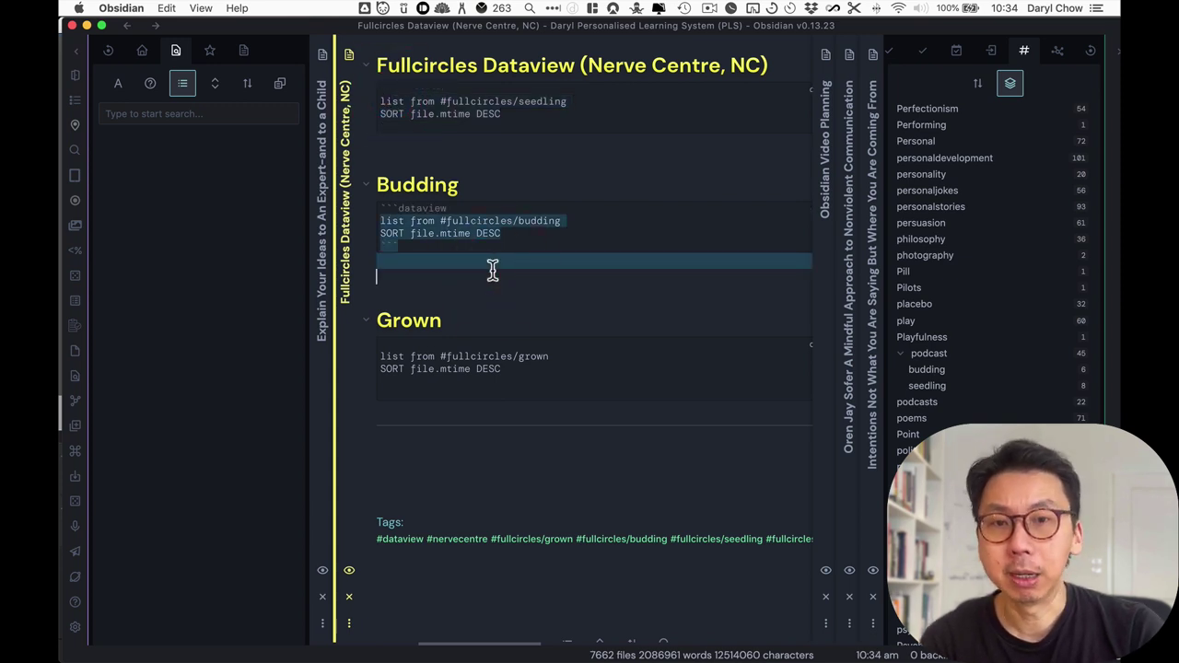
pyautogui.scroll(-1, 484, 275)
pyautogui.scroll(1, 432, 314)
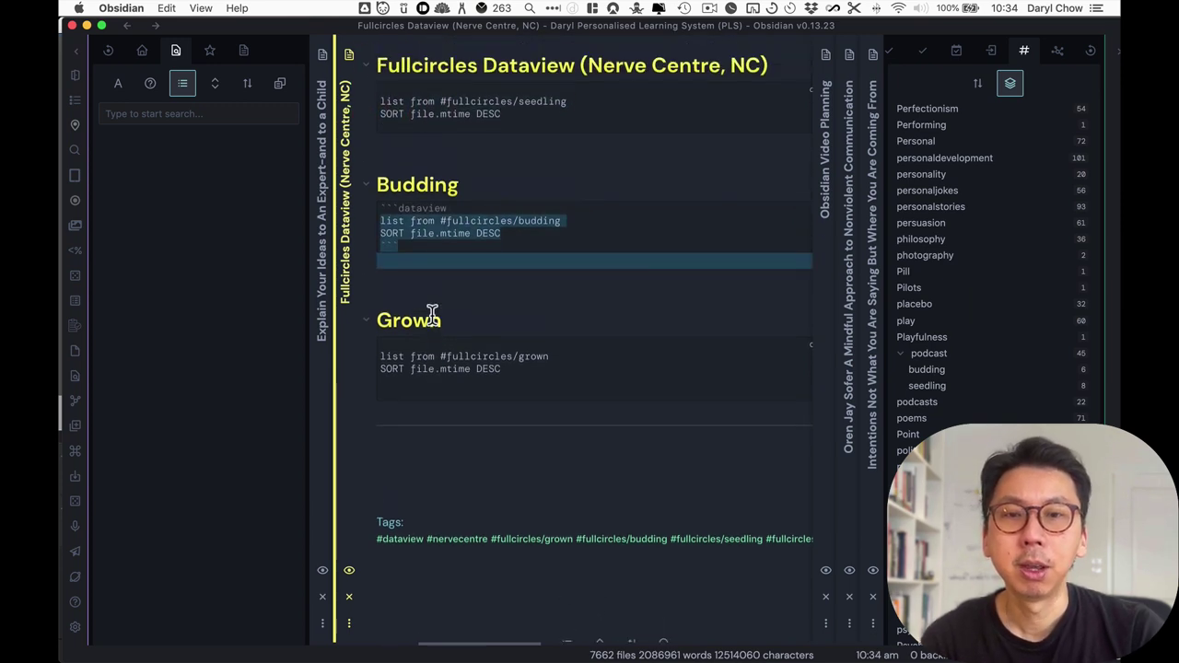
# - Switch the Fullcircles Dataview note to reading view and look through the generated seedling and budding note lists
pyautogui.click(349, 573)
pyautogui.scroll(-2, 435, 480)
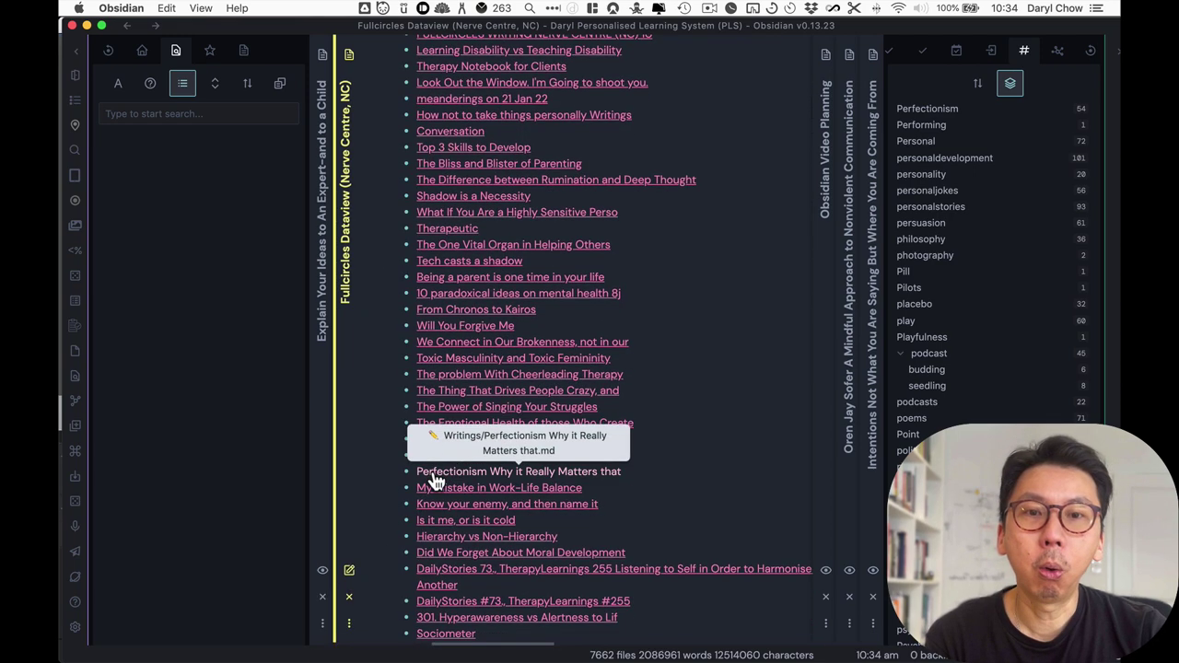
pyautogui.scroll(-5, 435, 479)
pyautogui.scroll(8, 435, 479)
pyautogui.scroll(-4, 435, 479)
pyautogui.scroll(-10, 435, 479)
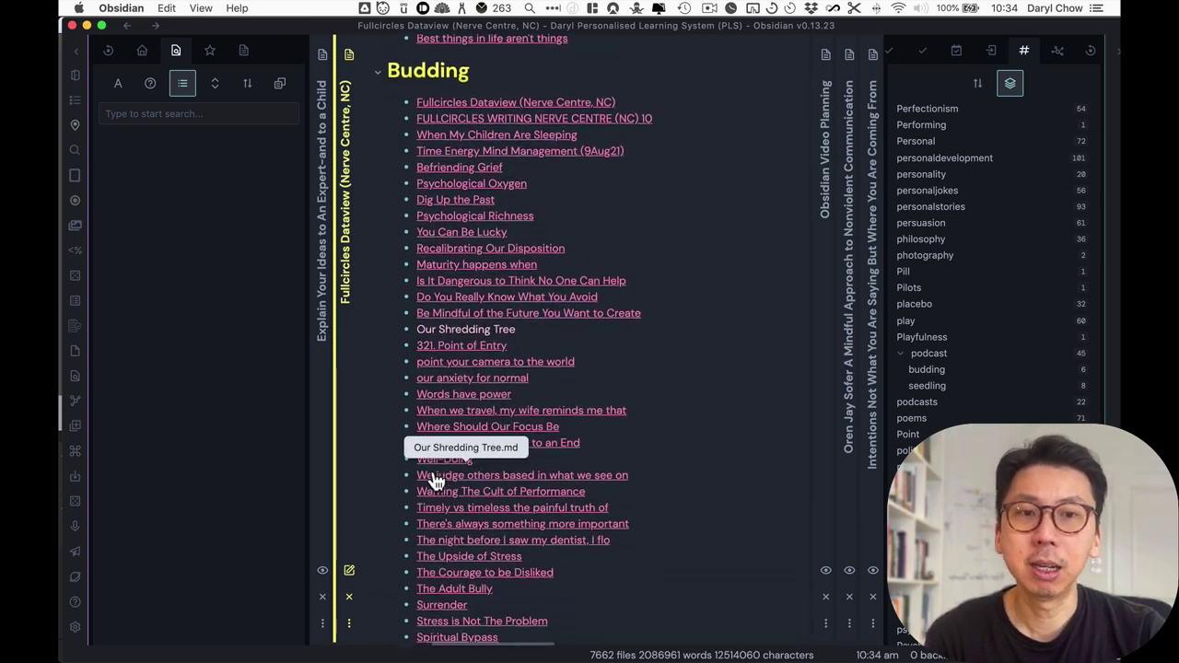
pyautogui.scroll(-5, 435, 479)
pyautogui.scroll(-2, 434, 479)
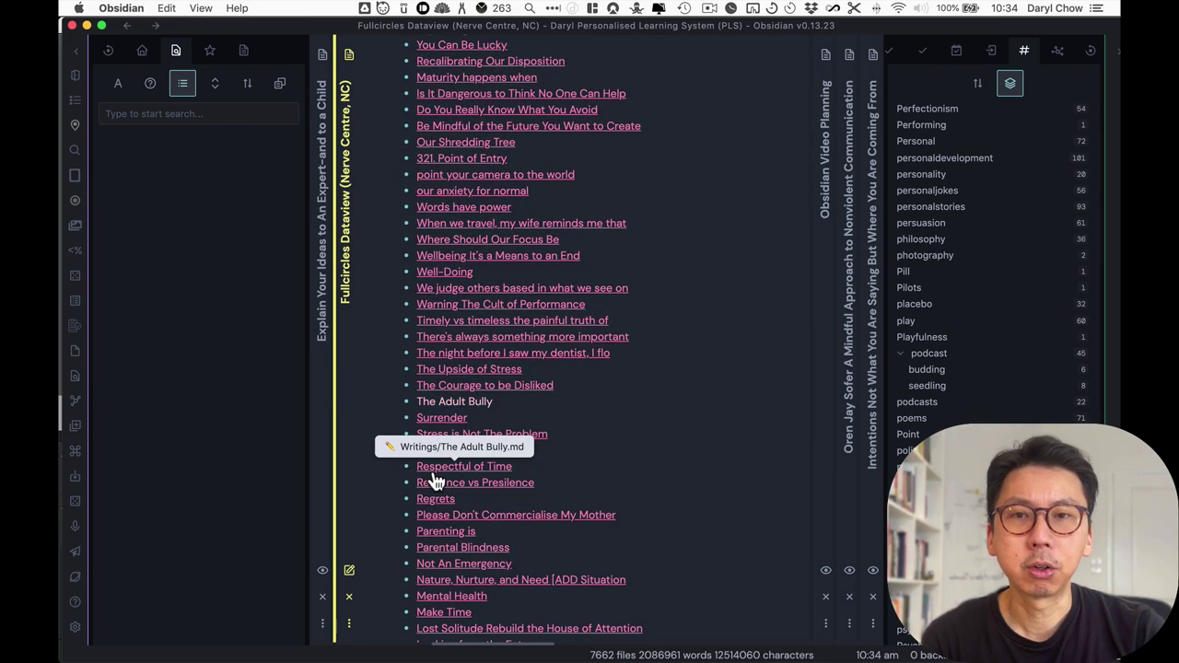
pyautogui.scroll(10, 435, 479)
pyautogui.scroll(5, 435, 479)
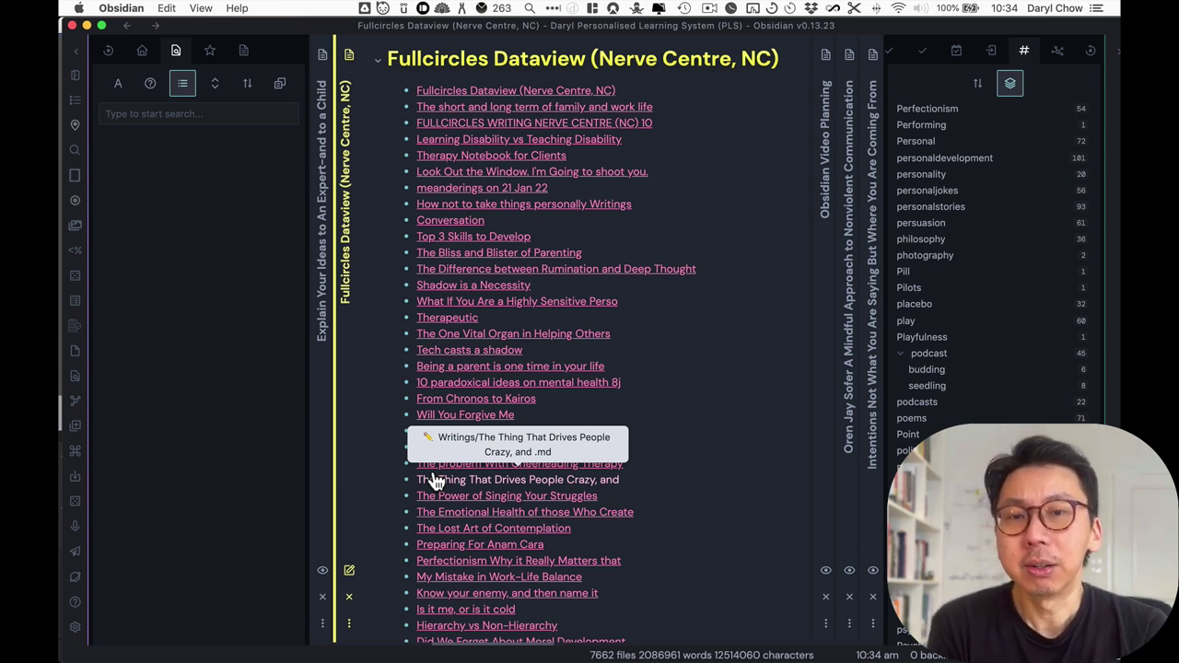
# - Open the WRITINGS BY DATE (DATAVIEW) note from the NERVE CENTRE folder and look through its table of files, word estimates and modification times
pyautogui.click(142, 50)
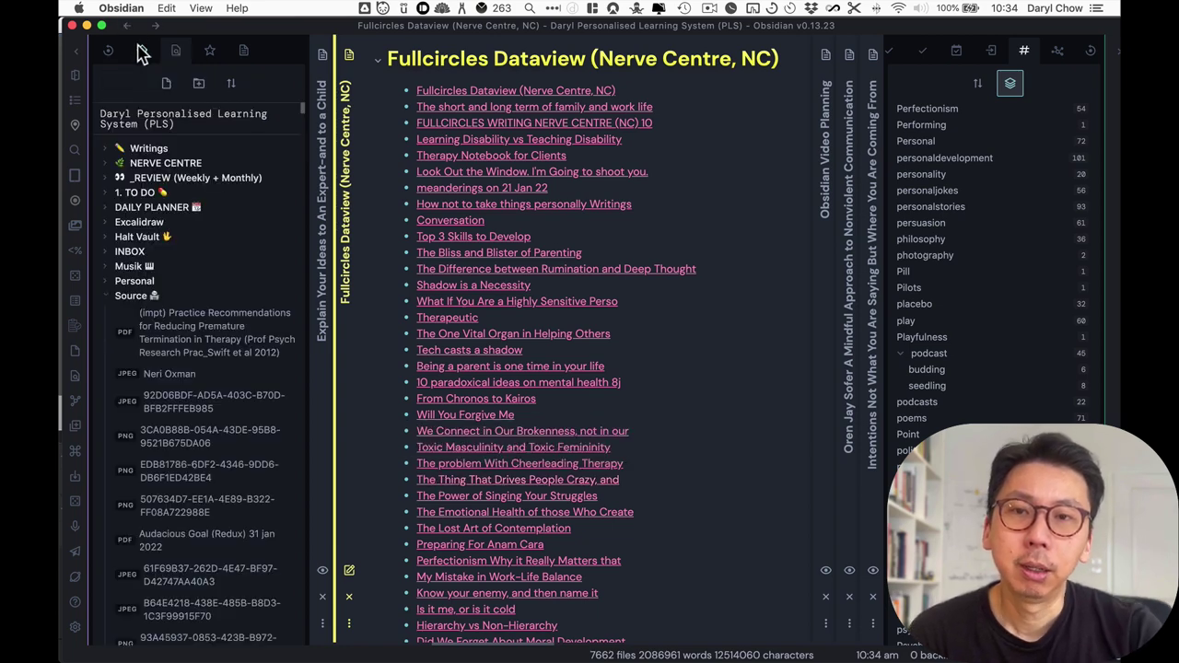
pyautogui.click(106, 172)
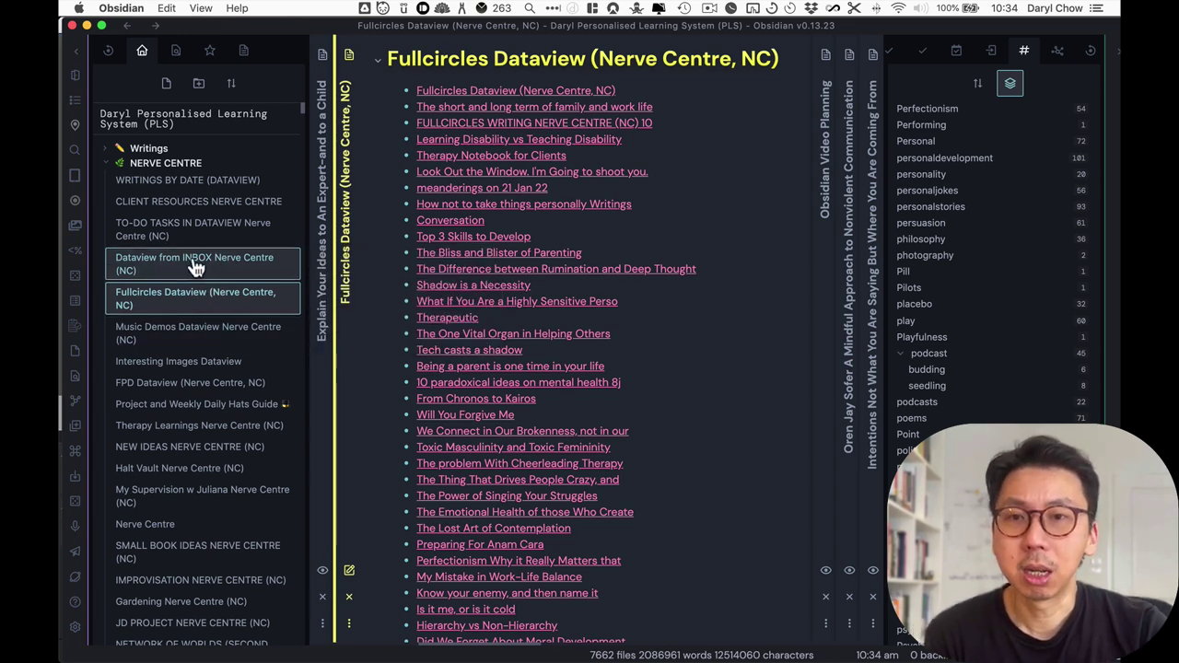
pyautogui.click(220, 193)
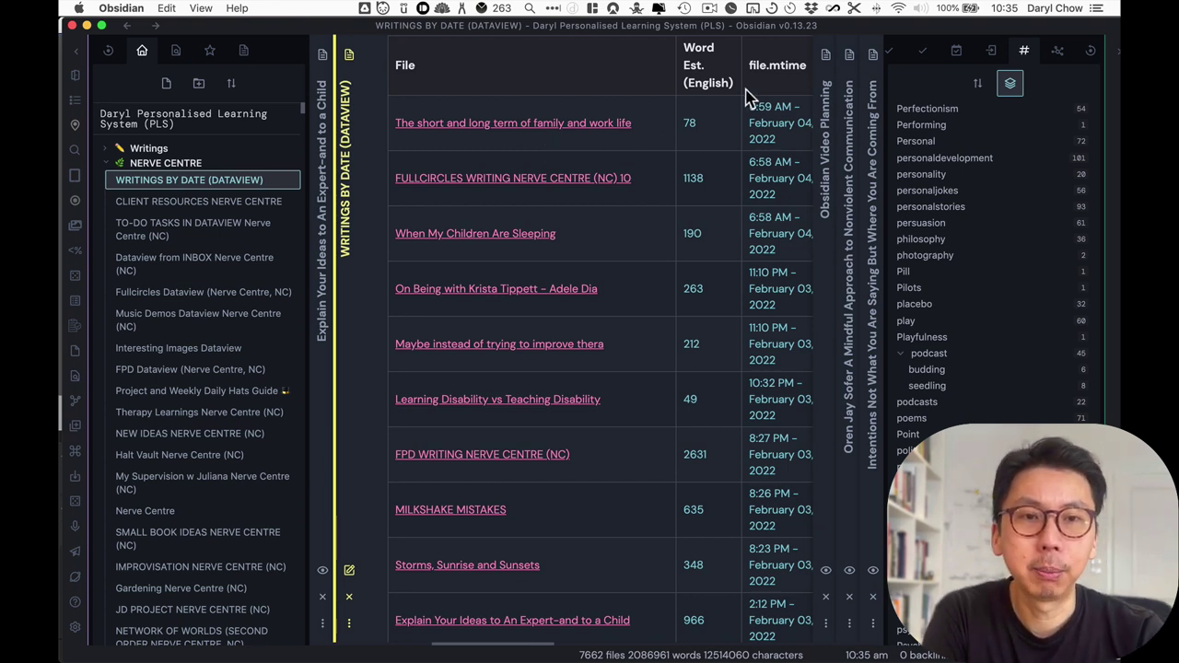
pyautogui.scroll(-1, 530, 183)
pyautogui.scroll(-2, 727, 110)
pyautogui.scroll(2, 750, 92)
pyautogui.scroll(-5, 750, 105)
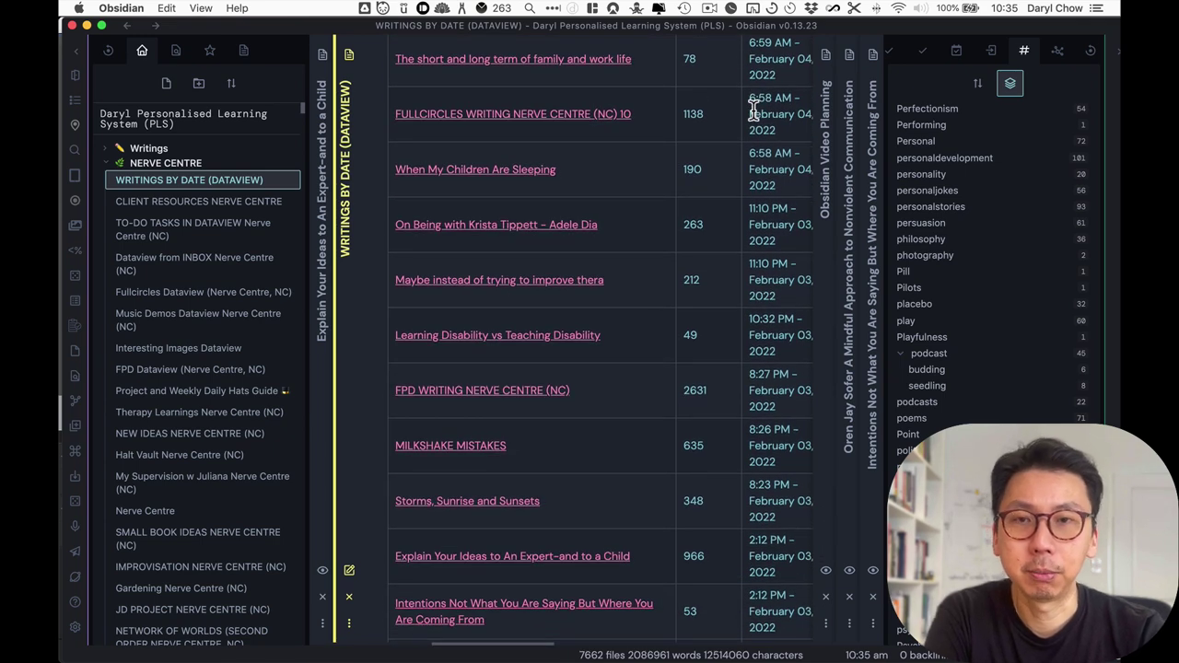